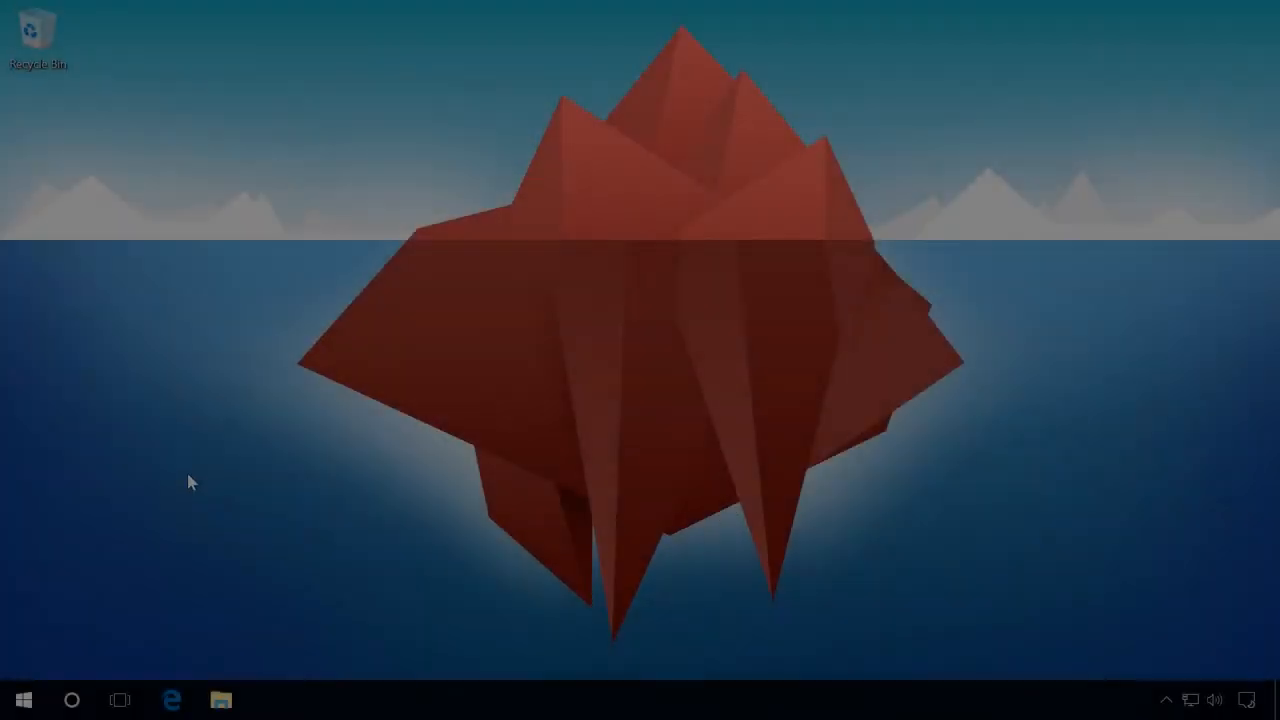
- Open the Backup page under Update & security in Windows Settings and add USB (X:) as the File History drive
click(24, 700)
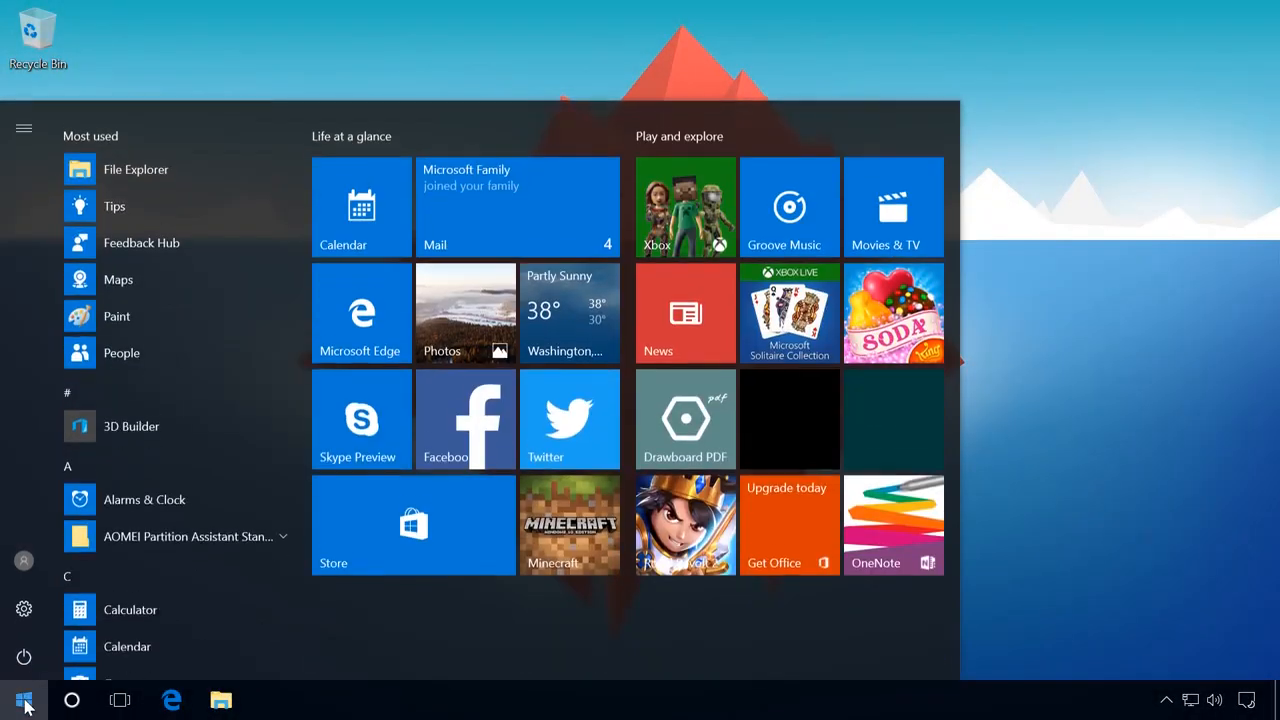
click(25, 608)
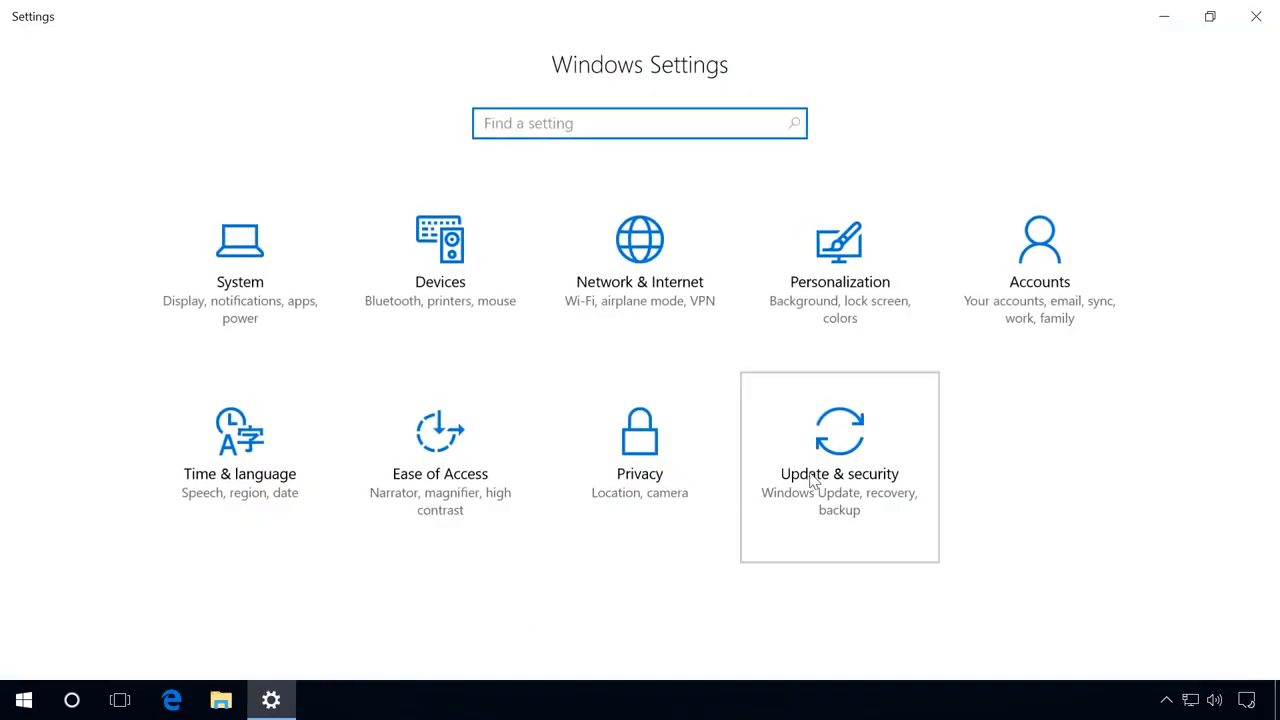
click(812, 482)
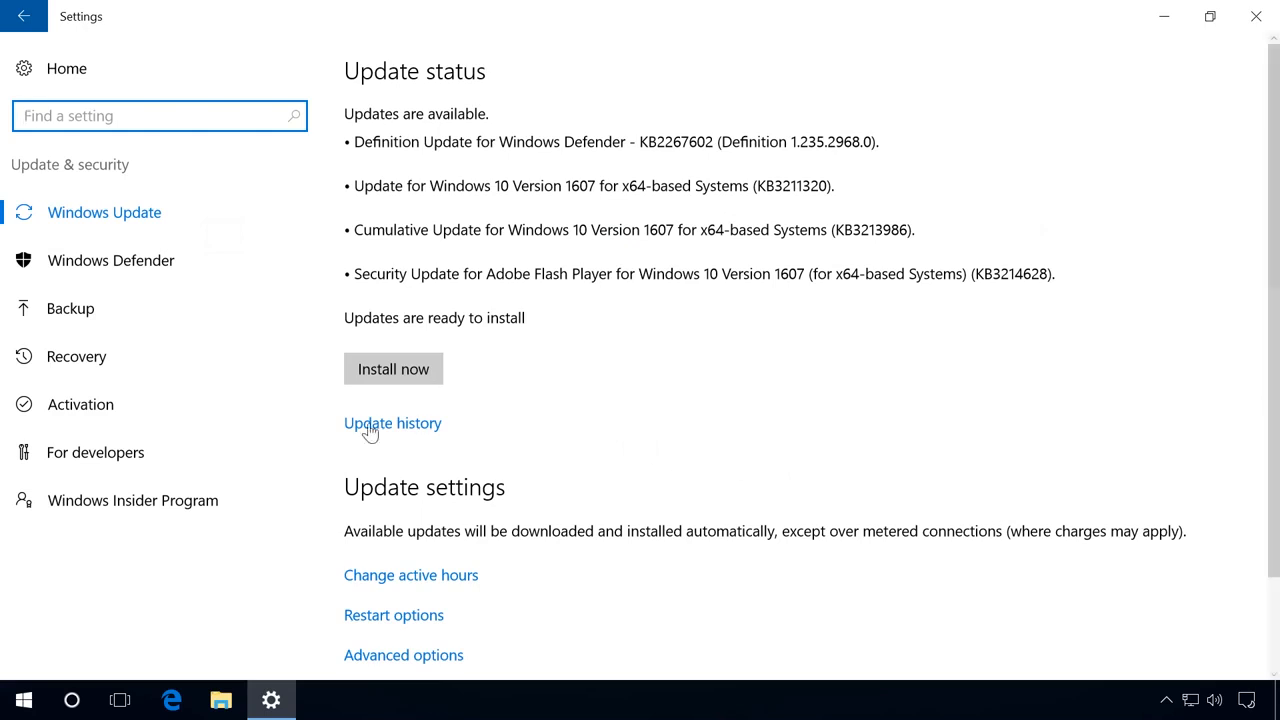
click(83, 316)
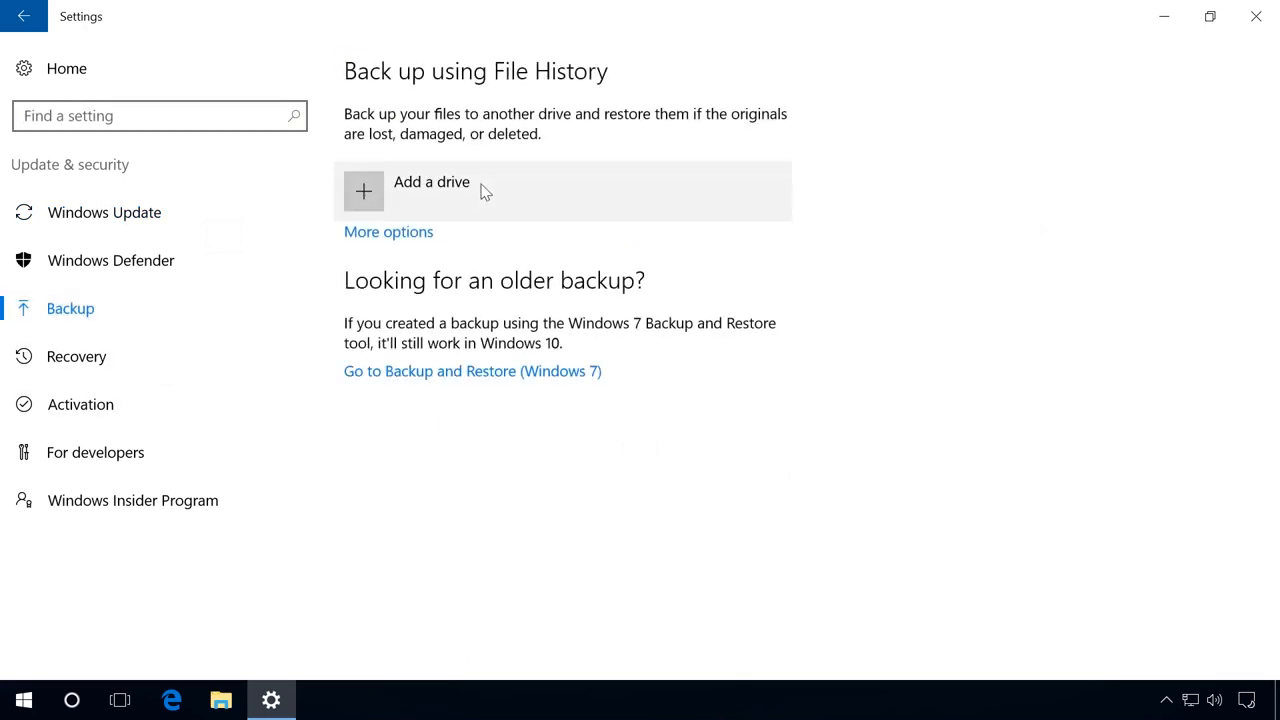
click(366, 192)
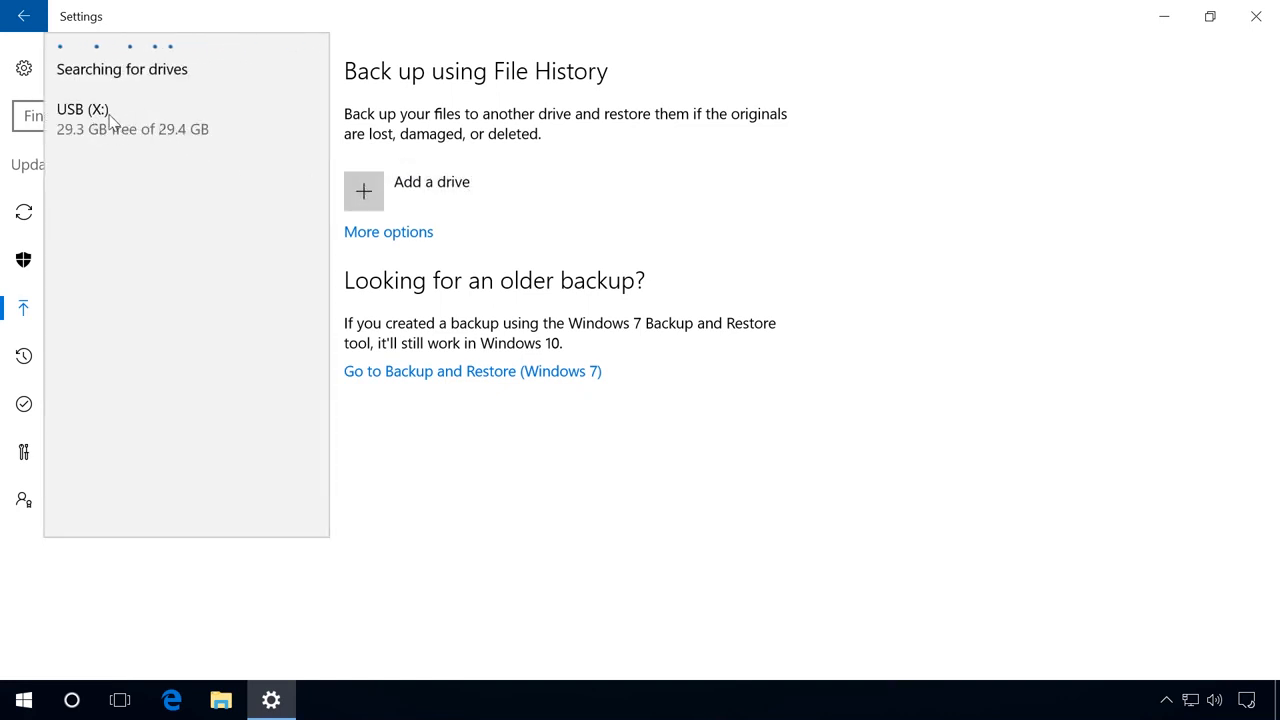
click(110, 118)
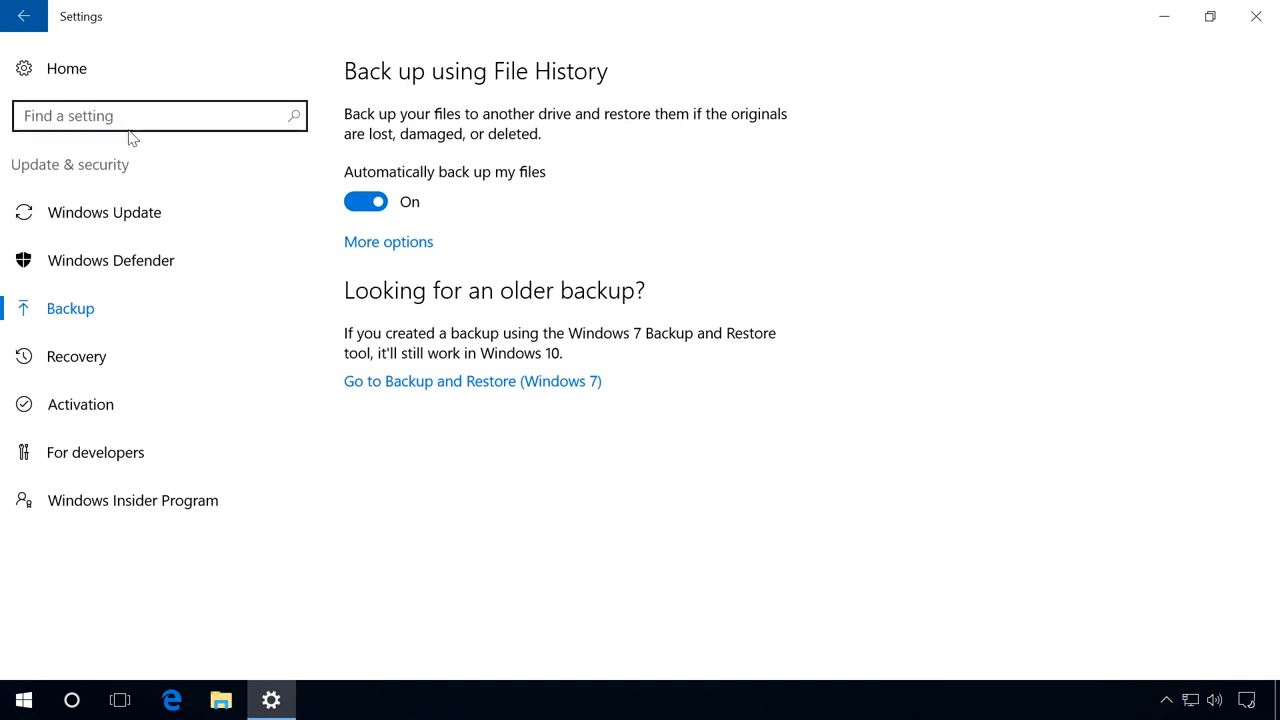
- In the backup options, set files to back up every 3 hours and backups to be kept for 1 year
click(389, 243)
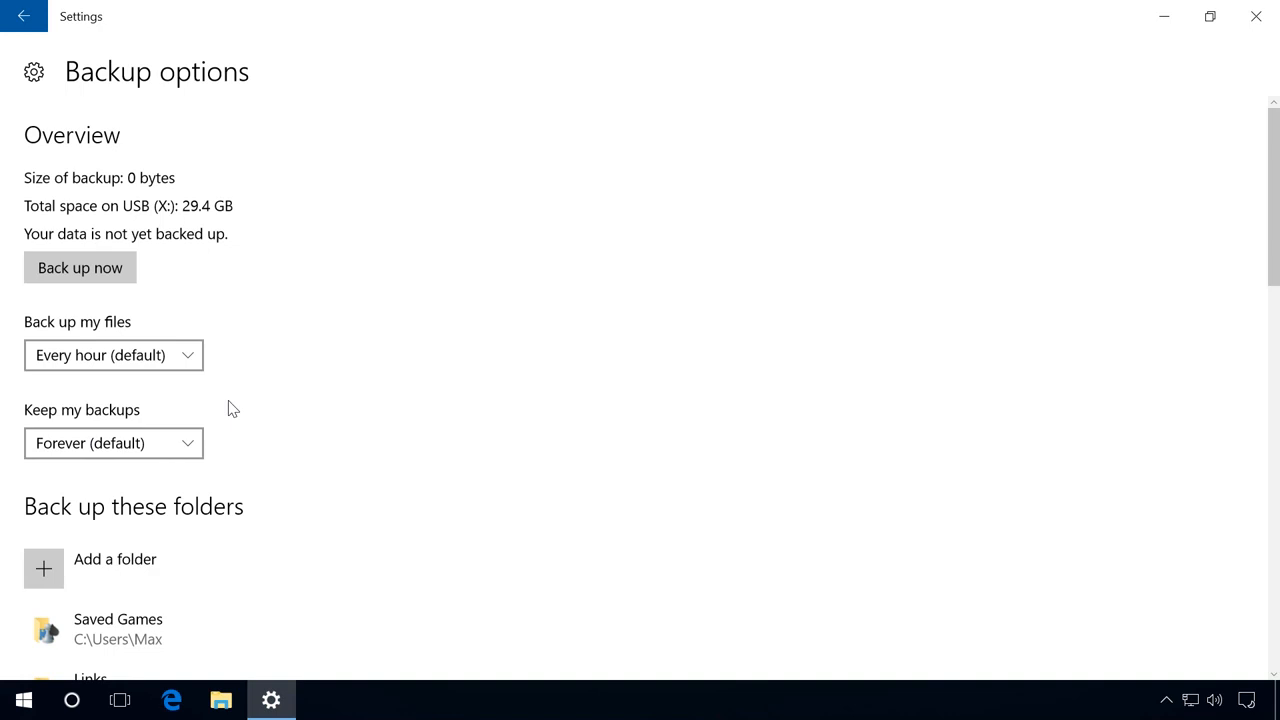
click(172, 357)
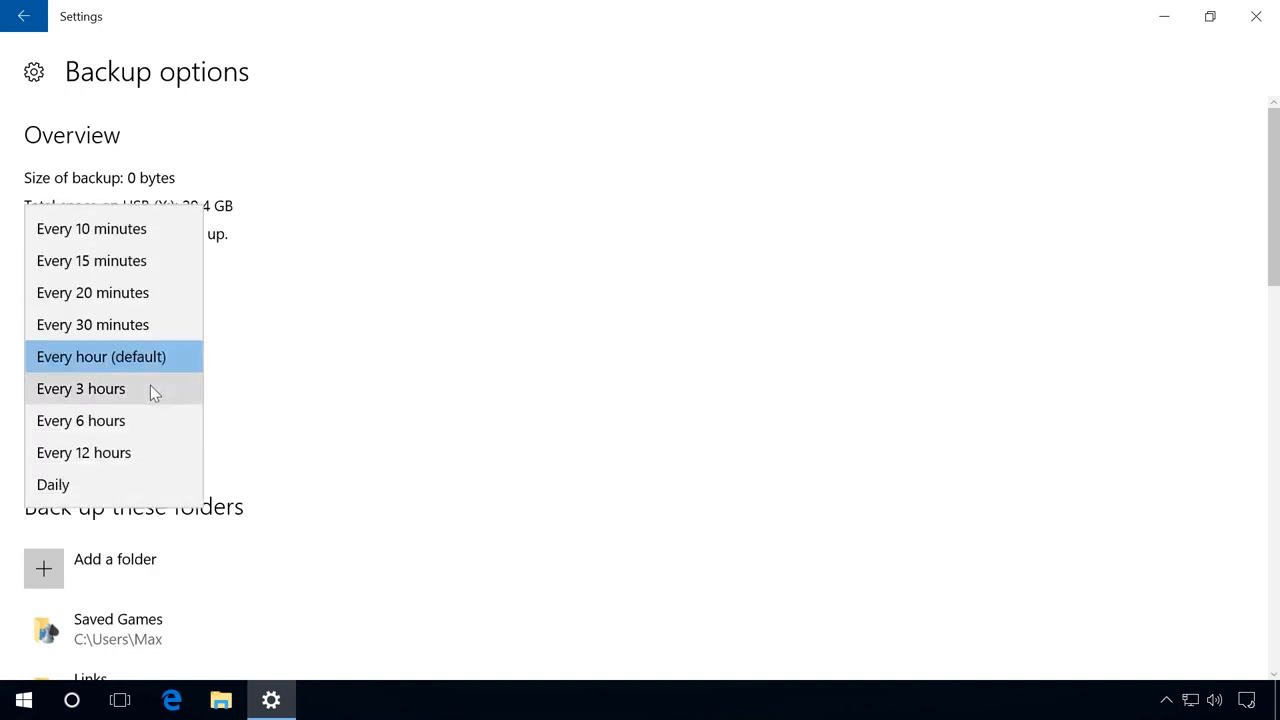
click(150, 388)
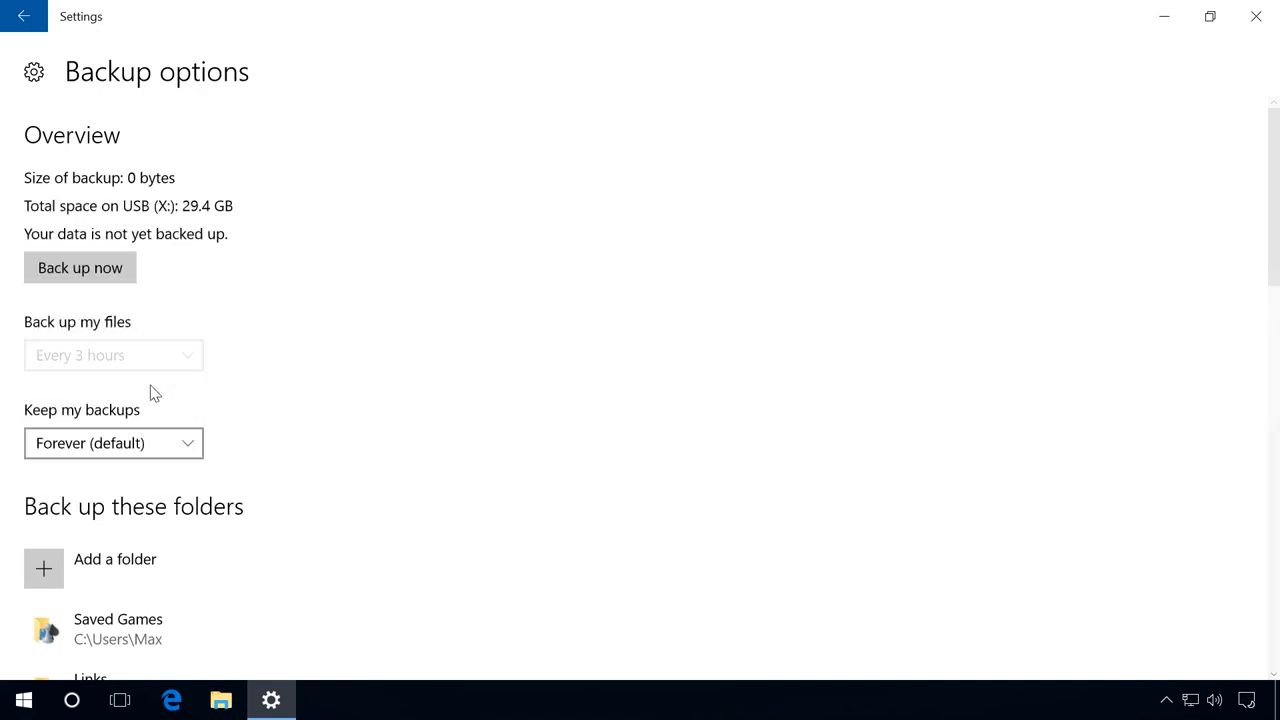
click(141, 445)
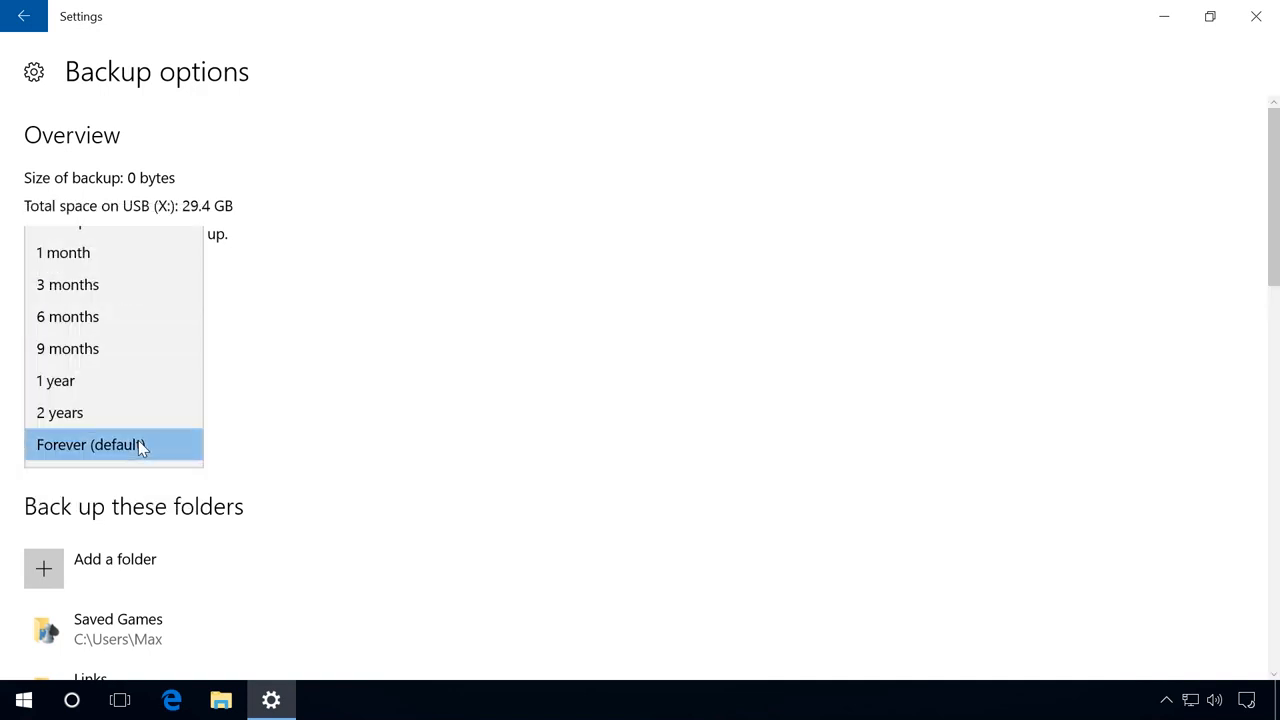
click(128, 386)
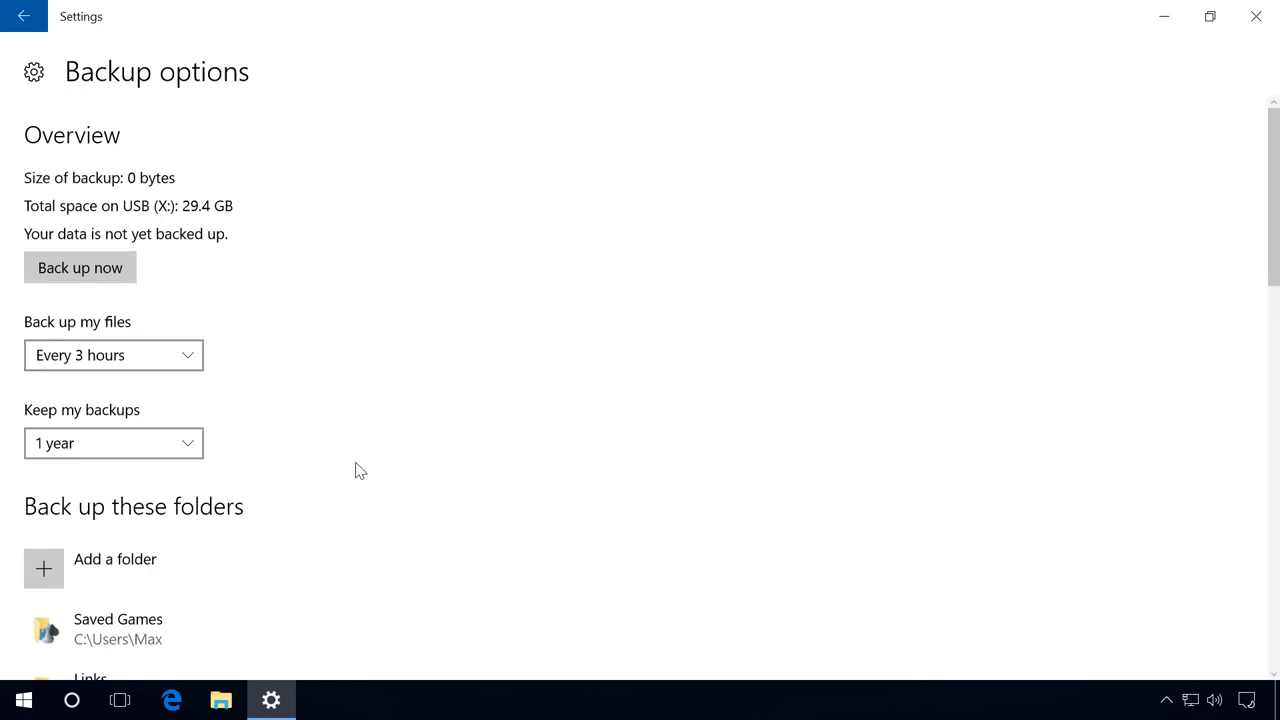
- Switch to File Explorer, view the folders inside the user's profile under C:\Users, and close the window
click(221, 700)
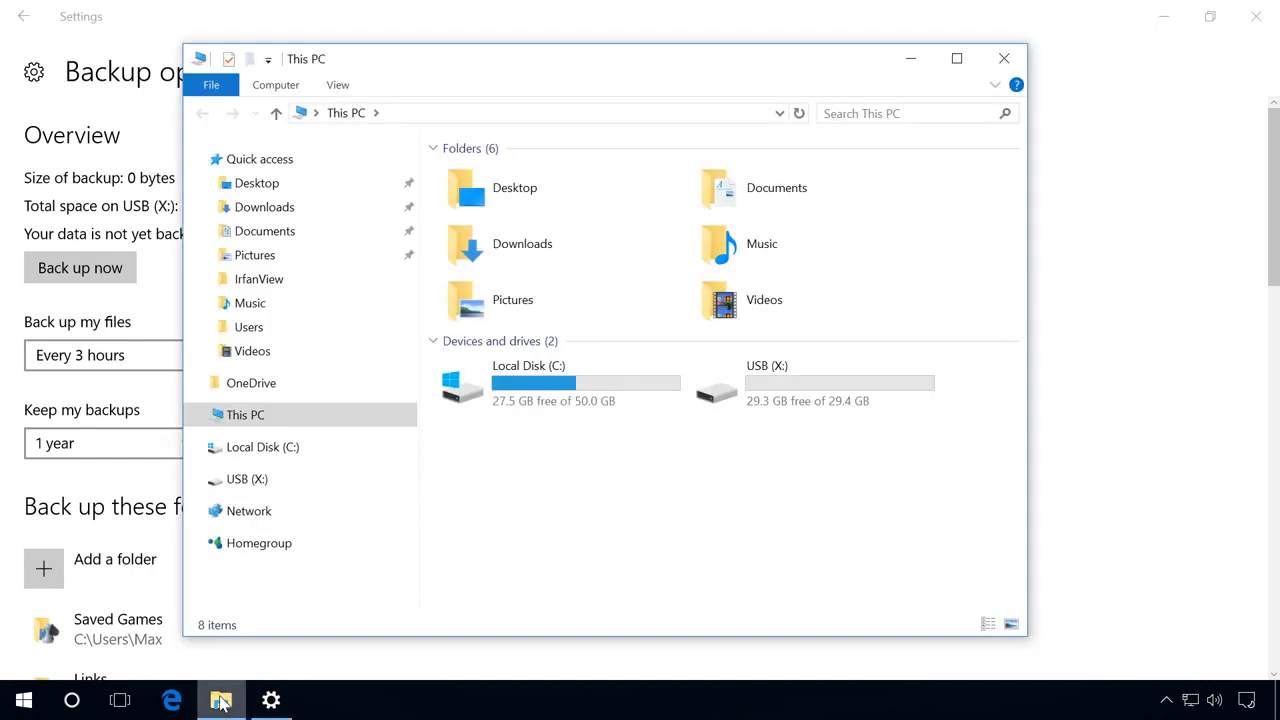
double_click(550, 402)
double_click(478, 241)
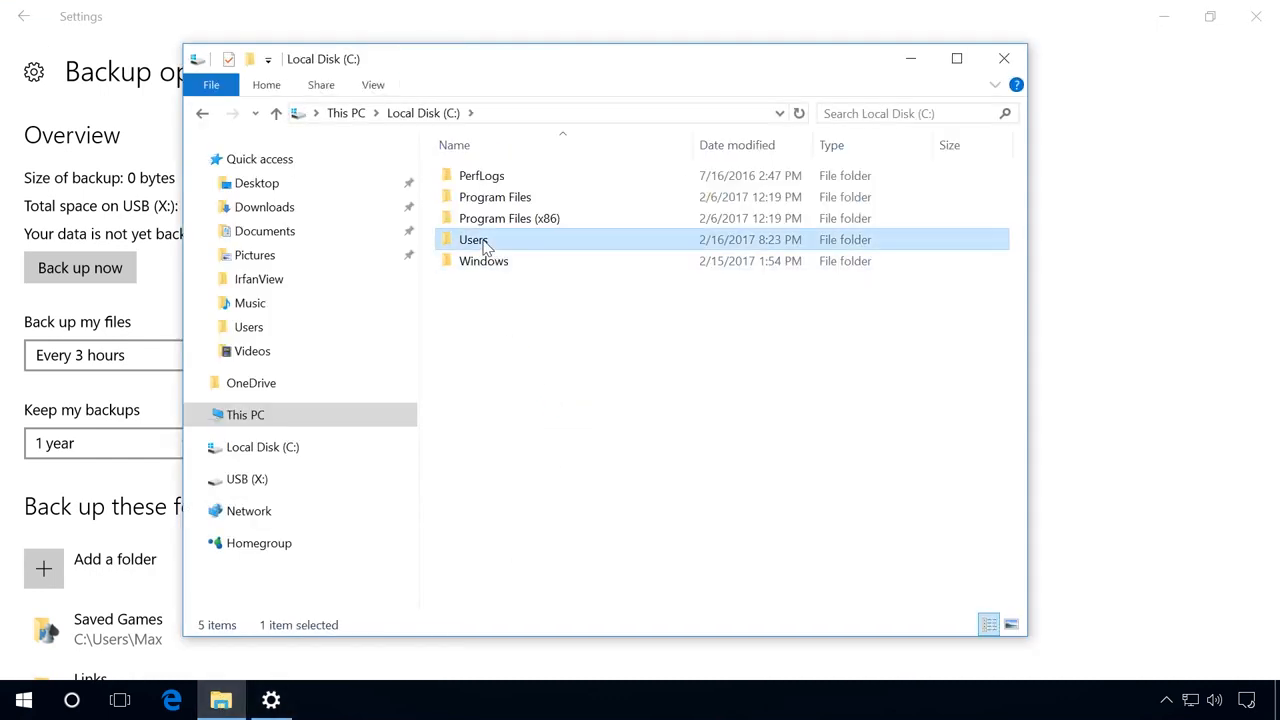
double_click(480, 199)
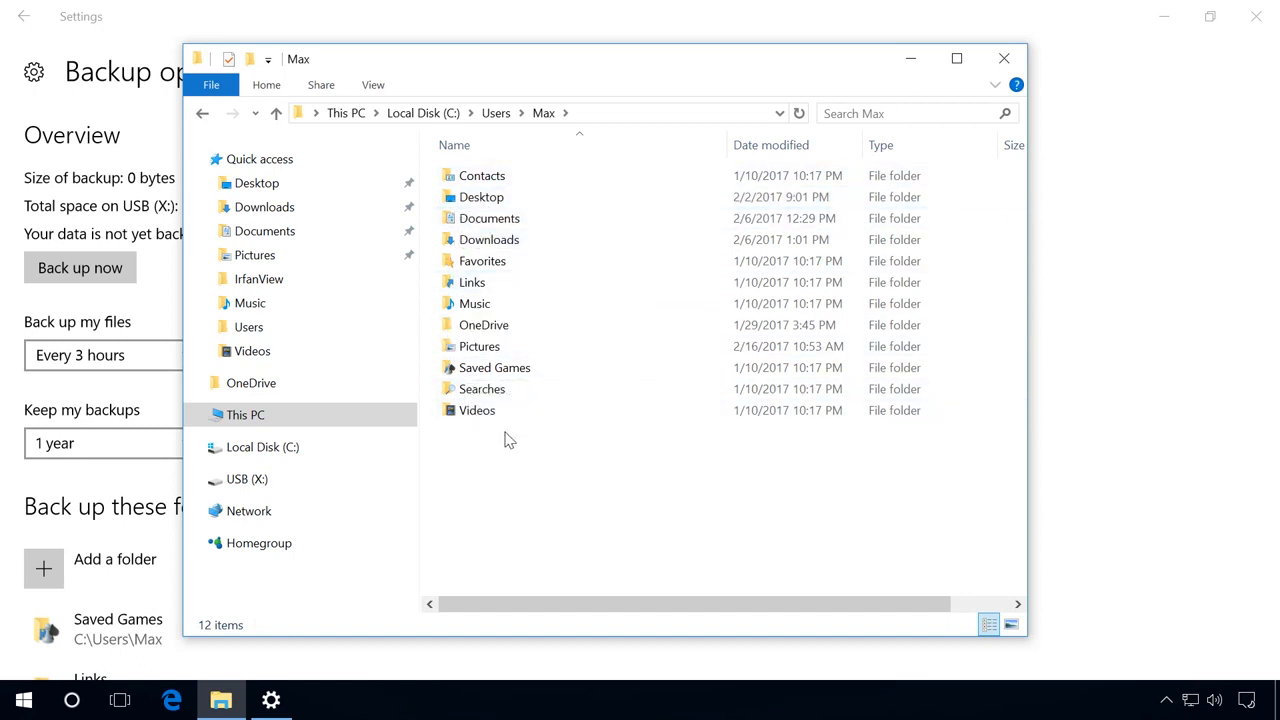
click(1004, 58)
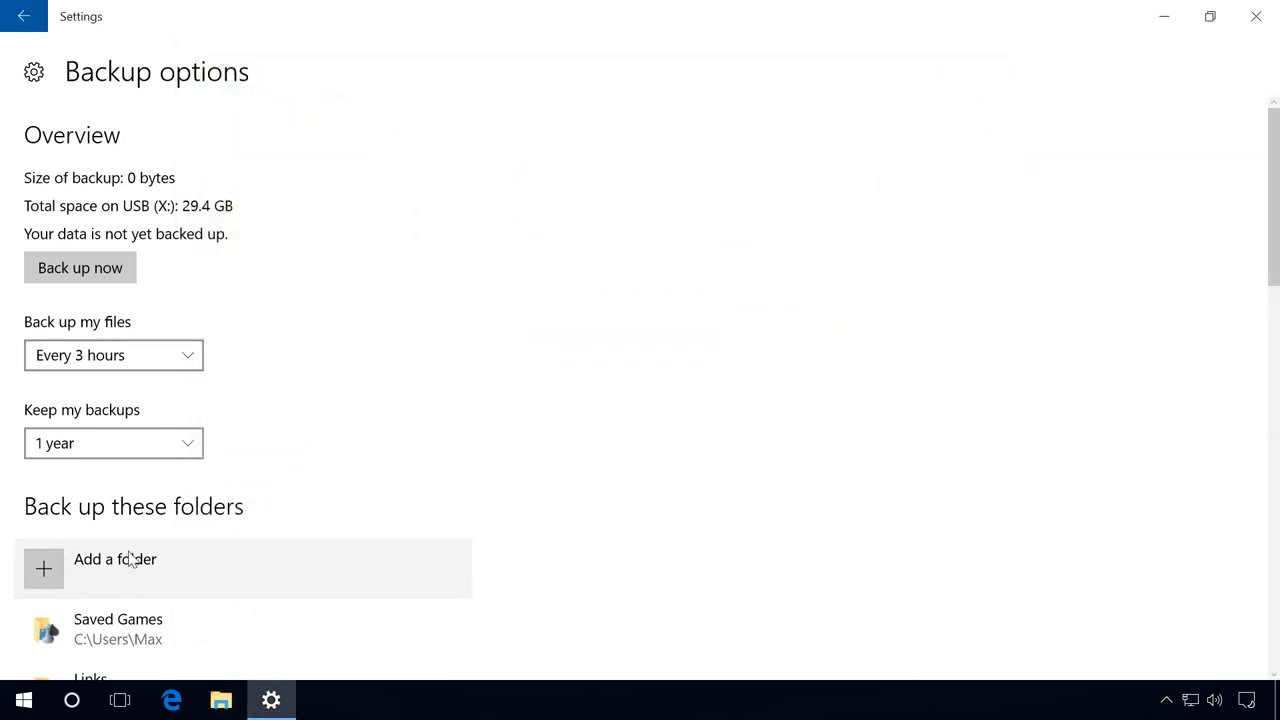
- Add the C:\Users\Test folder to the list of folders to back up
click(113, 585)
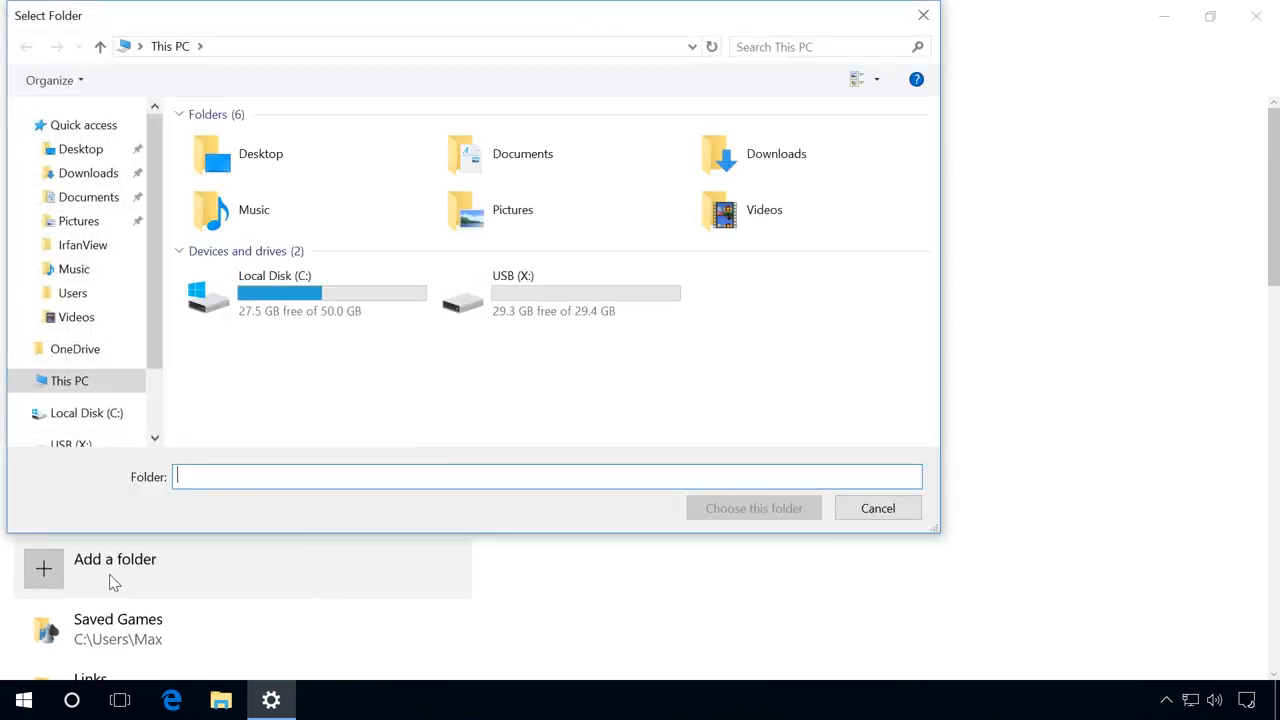
double_click(337, 309)
double_click(240, 208)
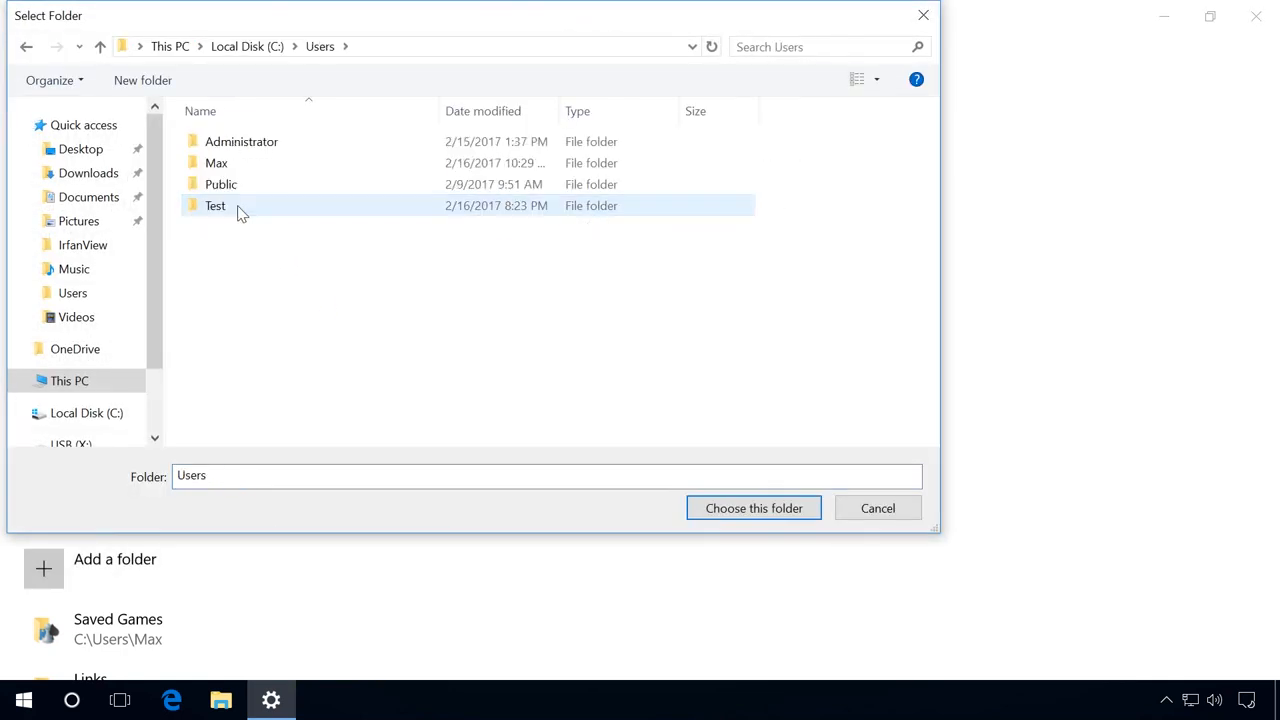
click(240, 210)
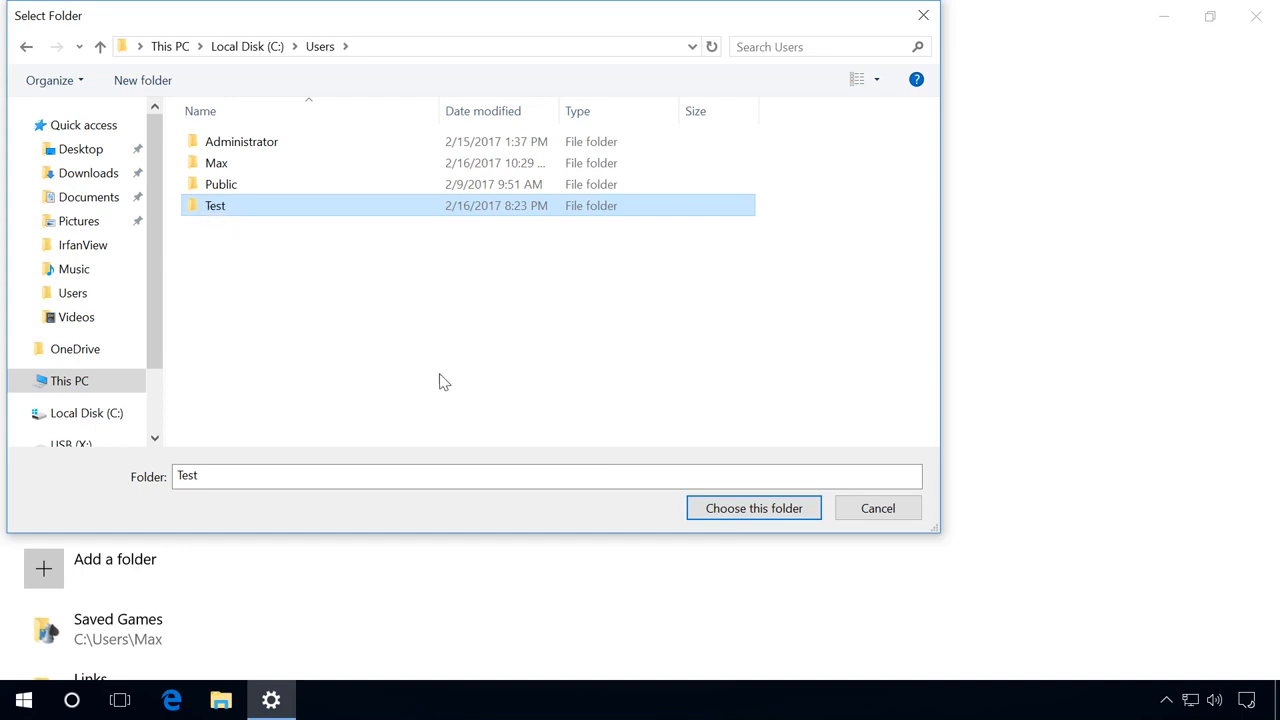
click(731, 512)
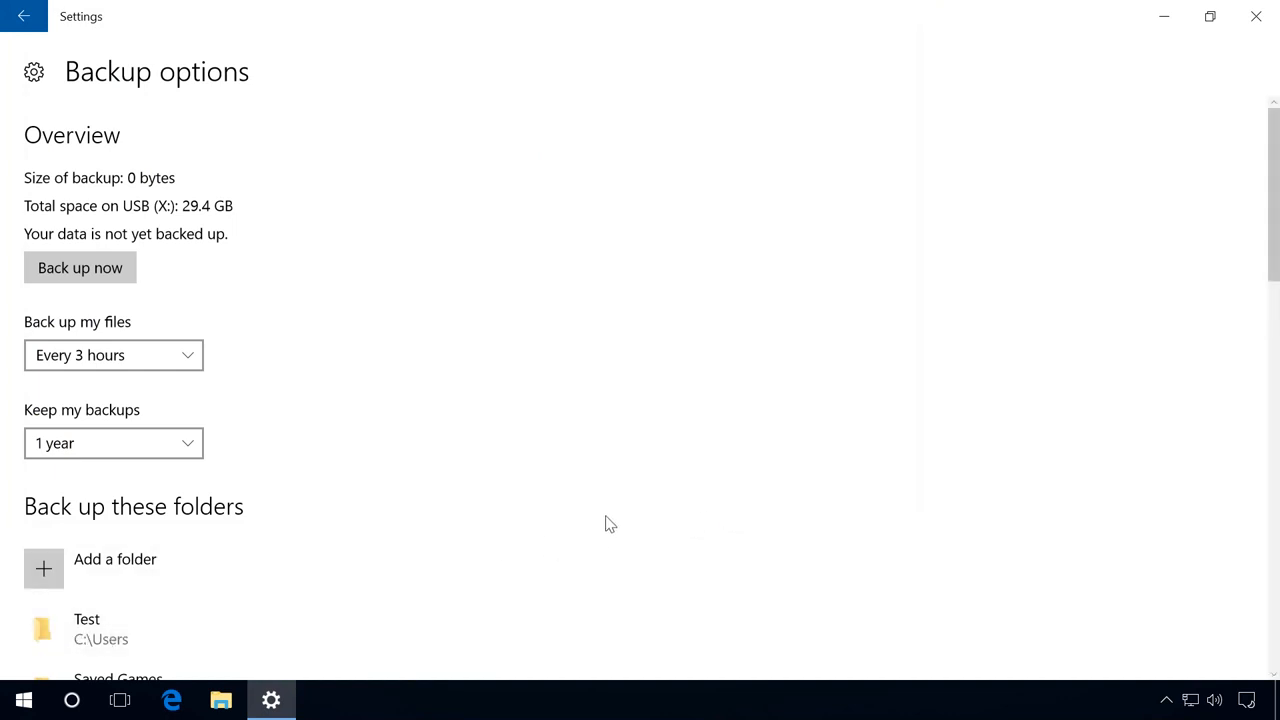
- Exclude the Music folder from the backup
scroll(606, 518, down, 10)
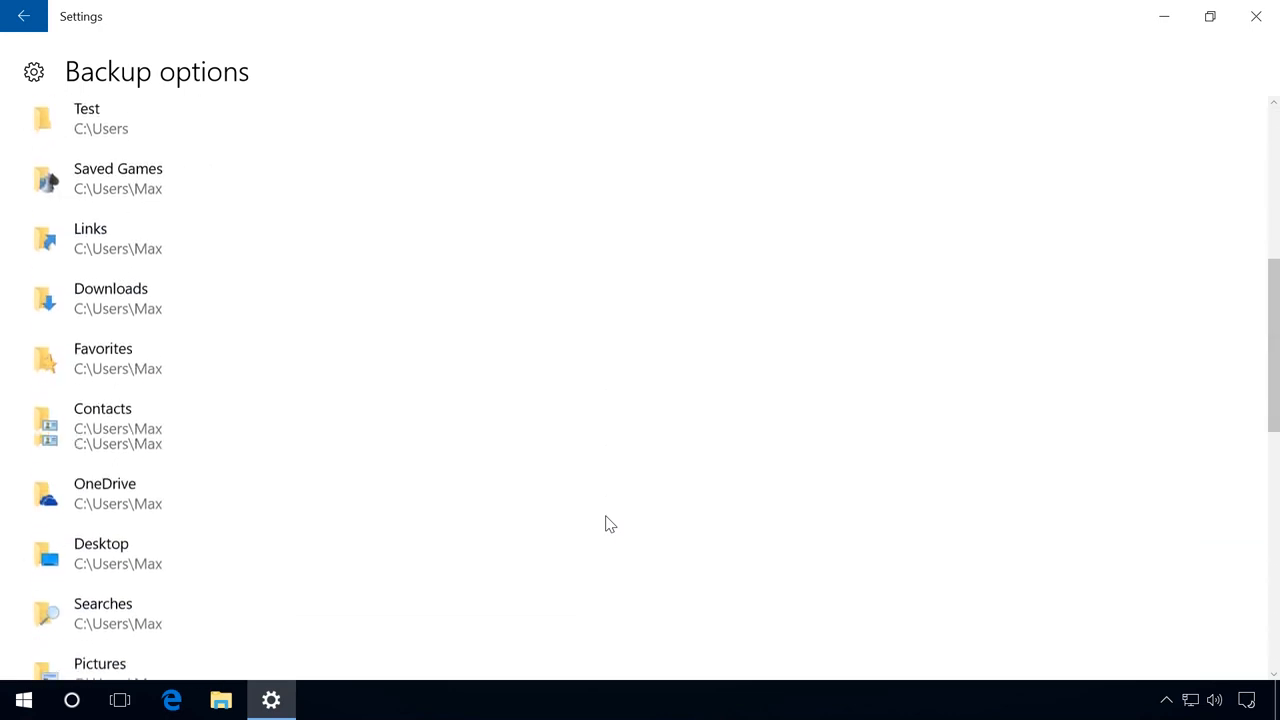
scroll(608, 522, down, 7)
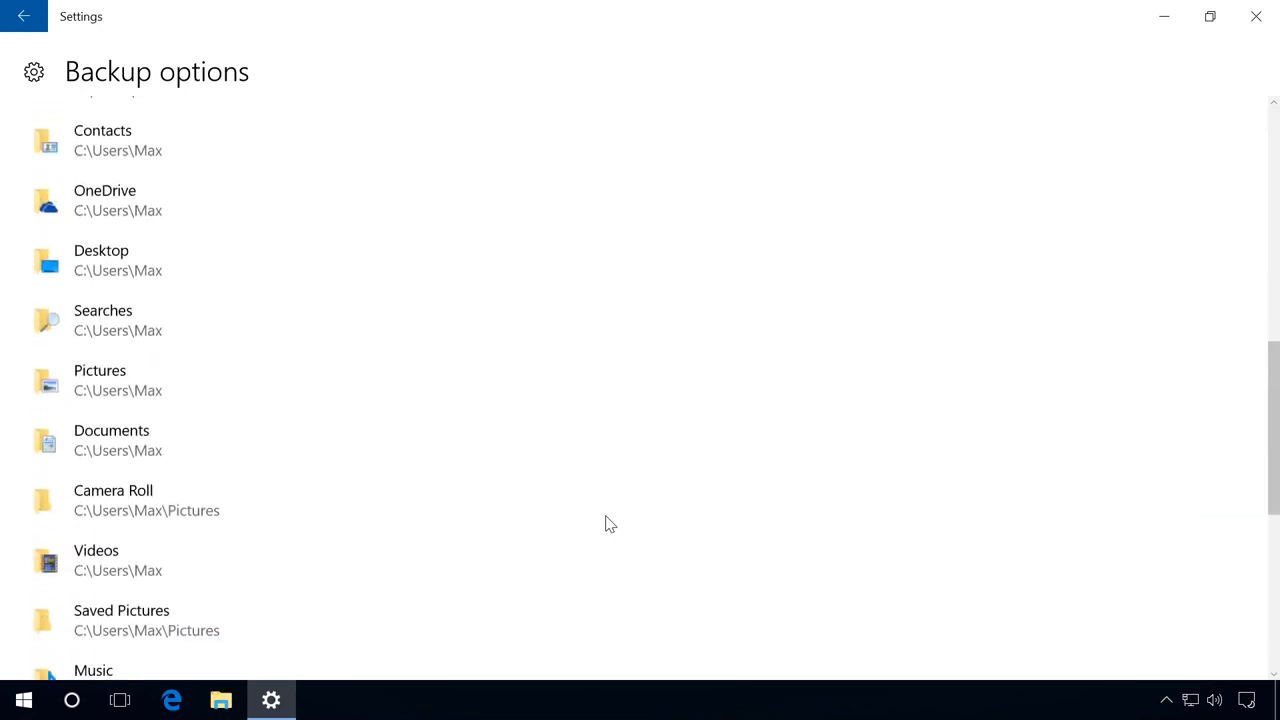
scroll(608, 523, down, 2)
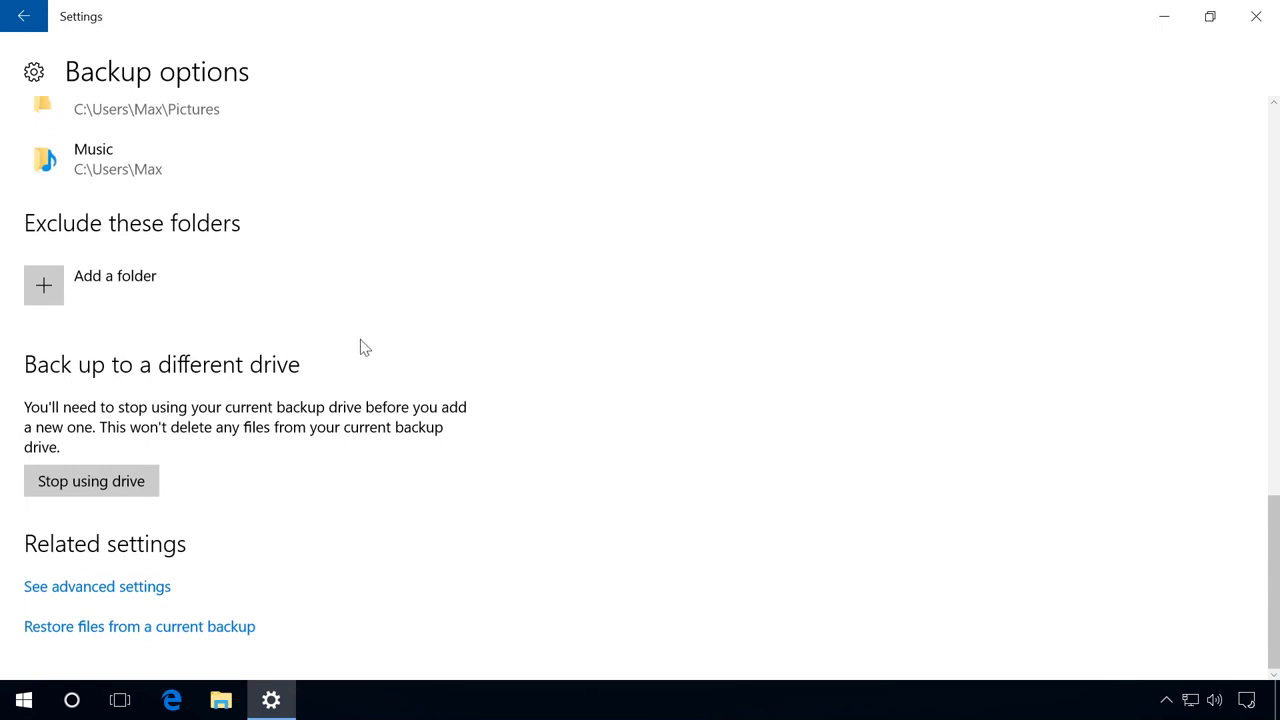
click(44, 287)
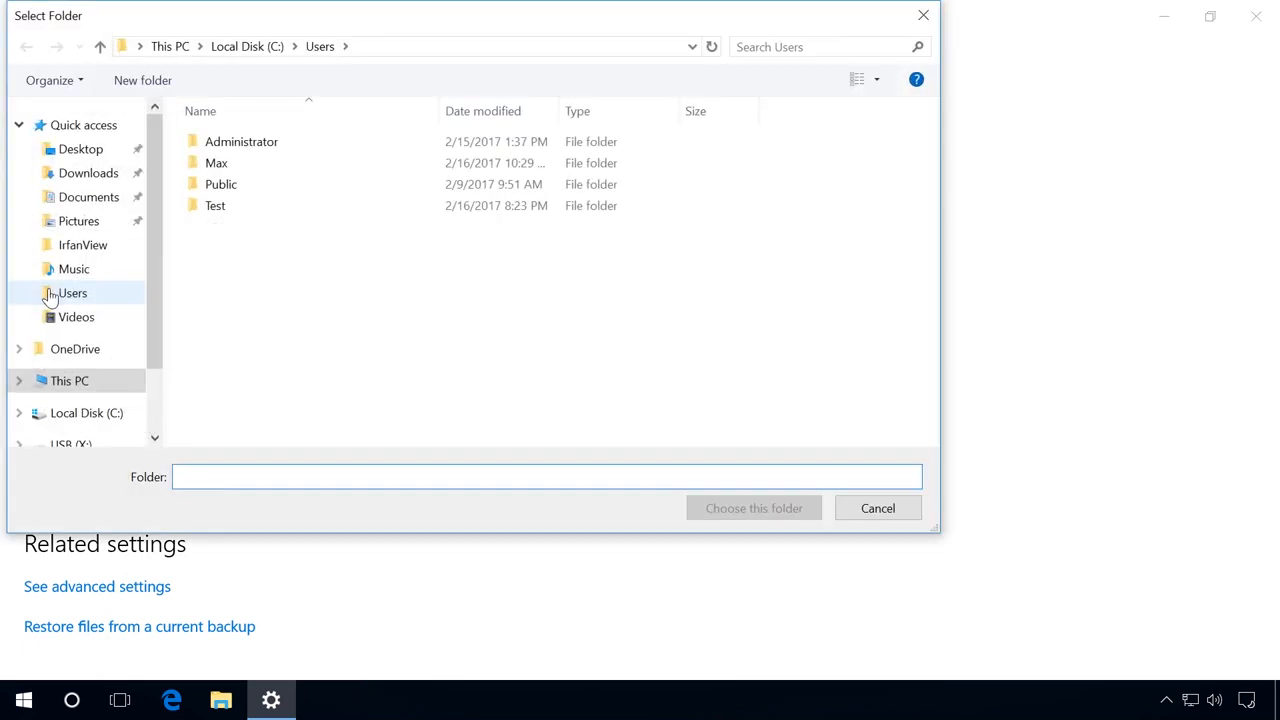
click(101, 46)
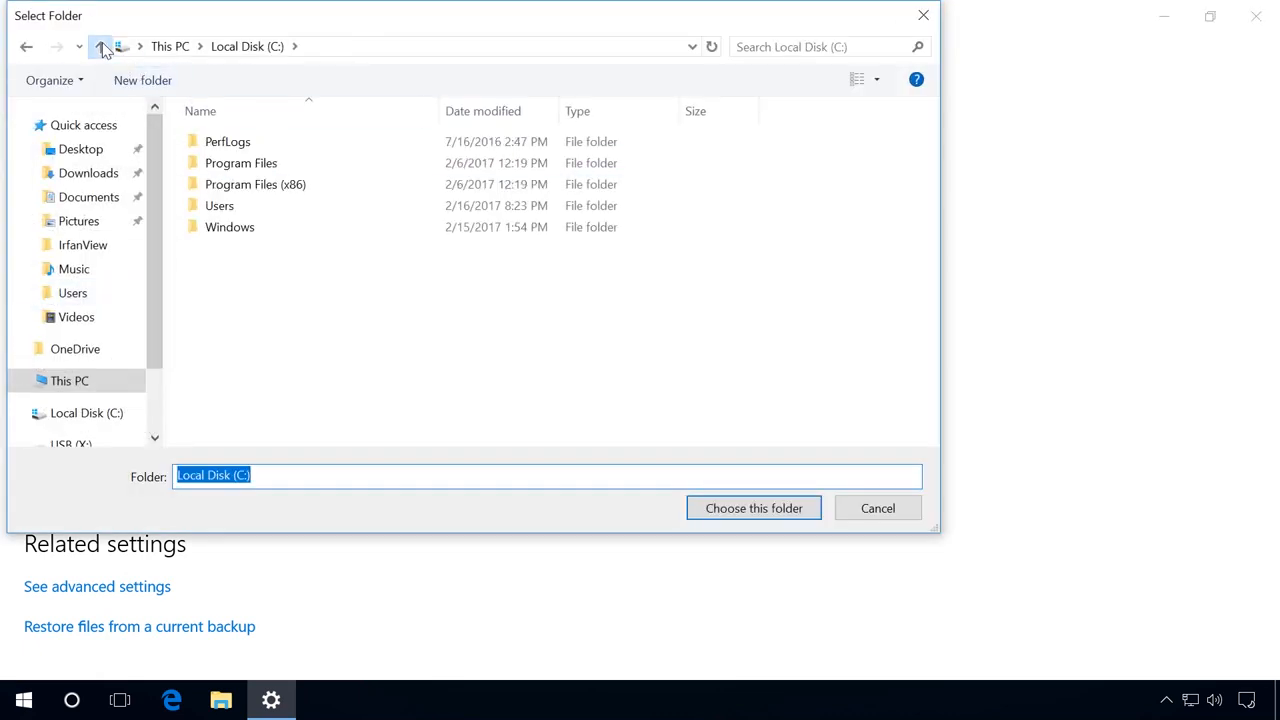
click(101, 46)
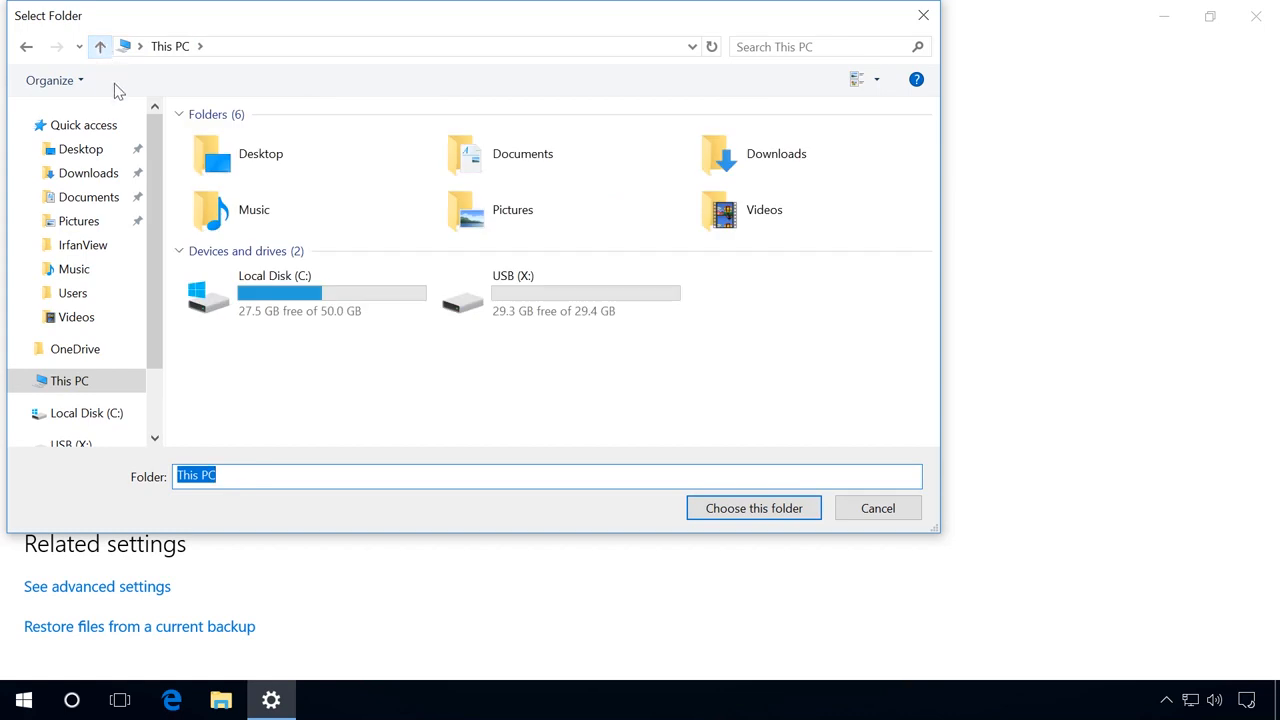
click(226, 212)
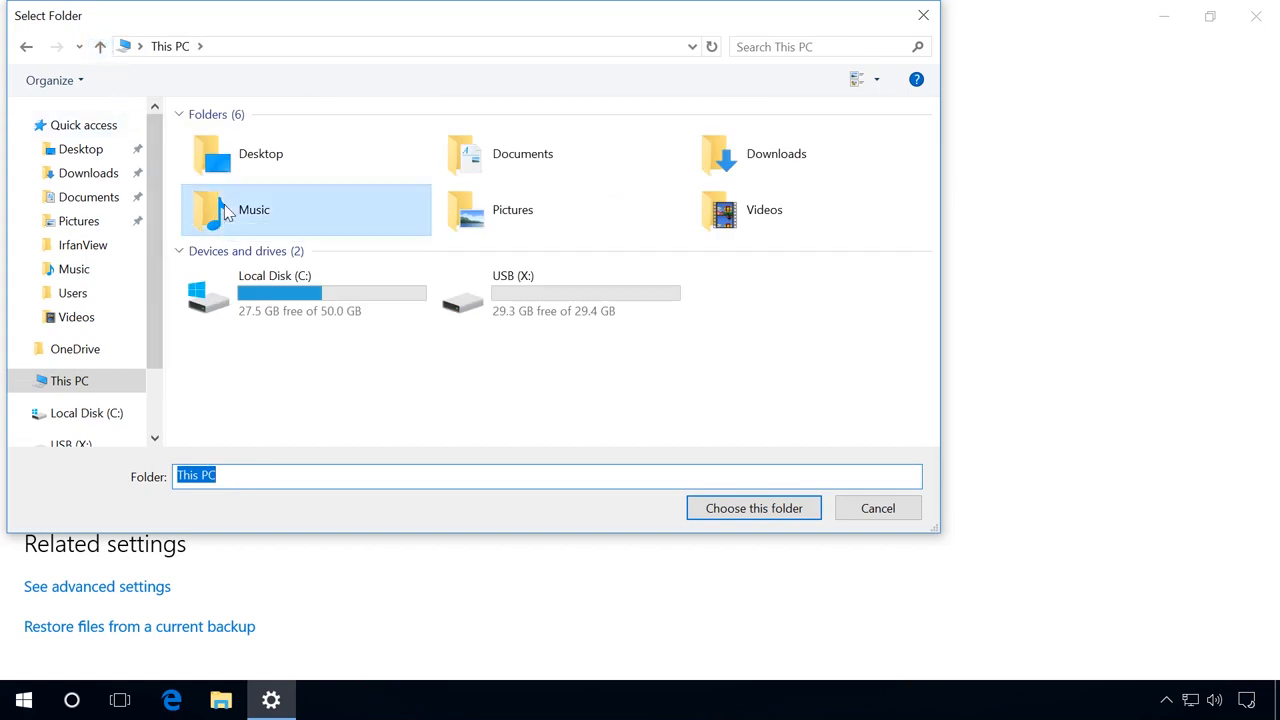
click(731, 511)
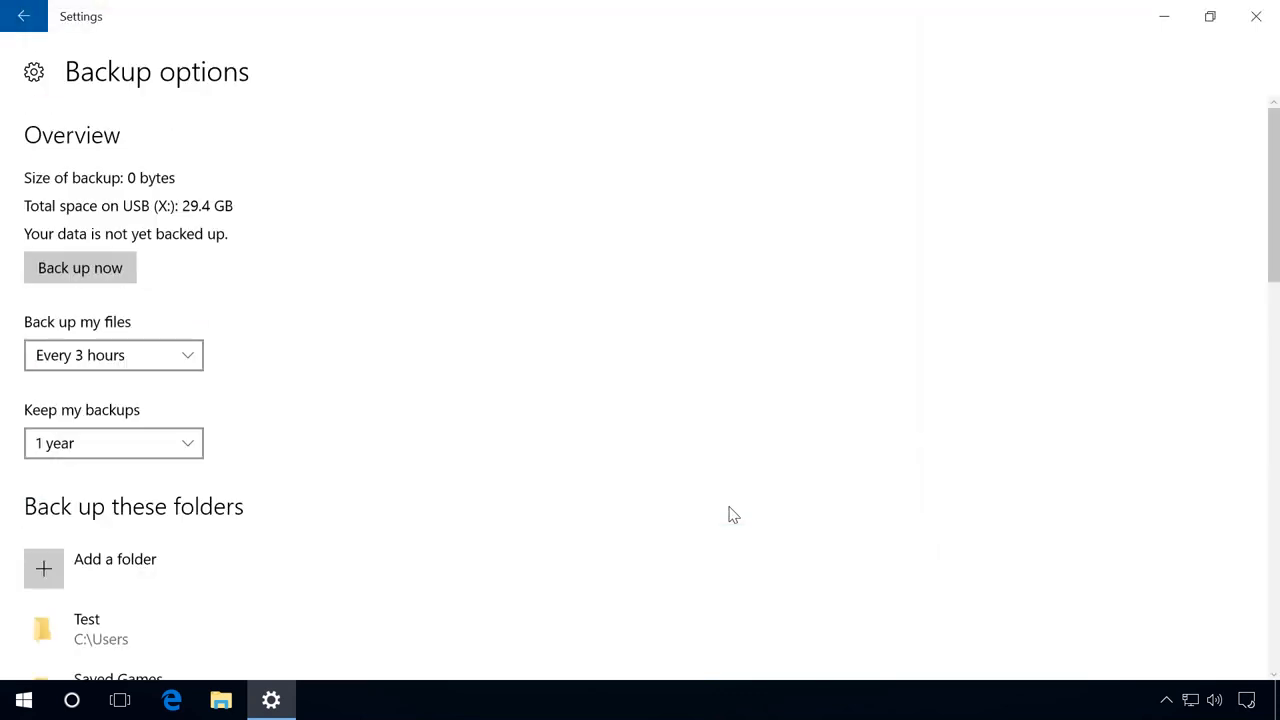
- Stop using the current backup drive and return to the main Backup page
scroll(729, 514, down, 10)
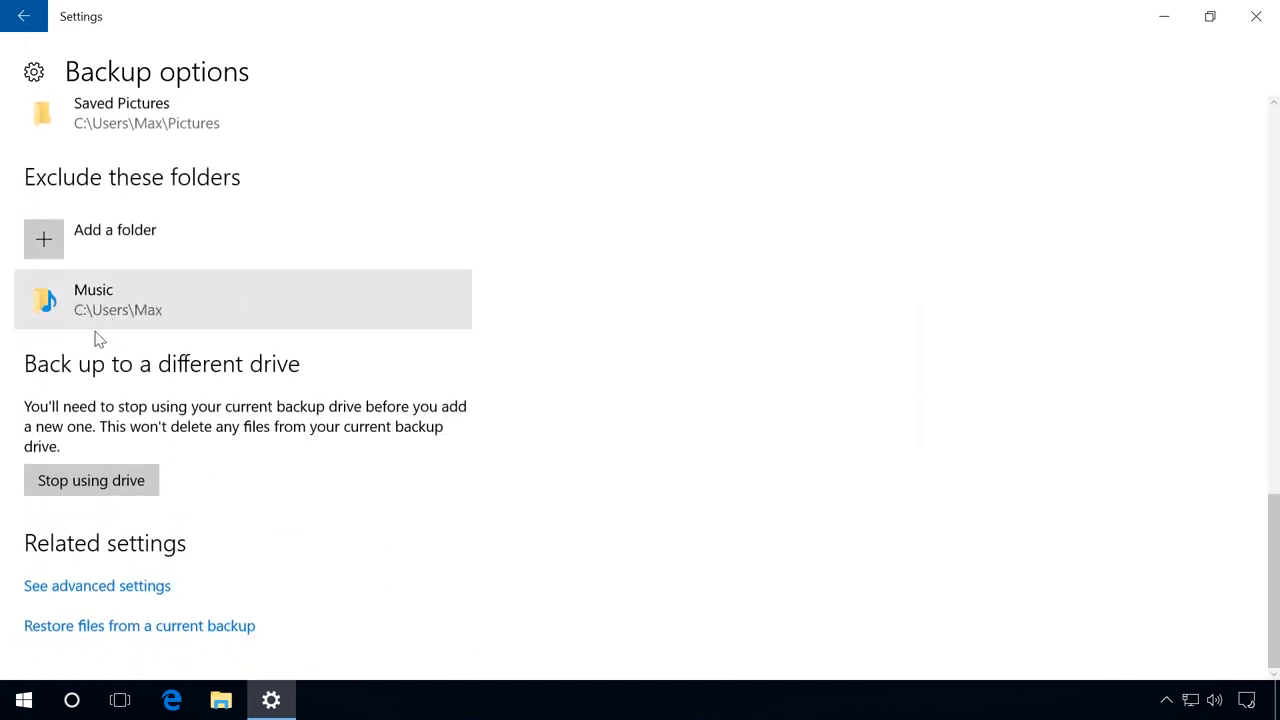
click(57, 484)
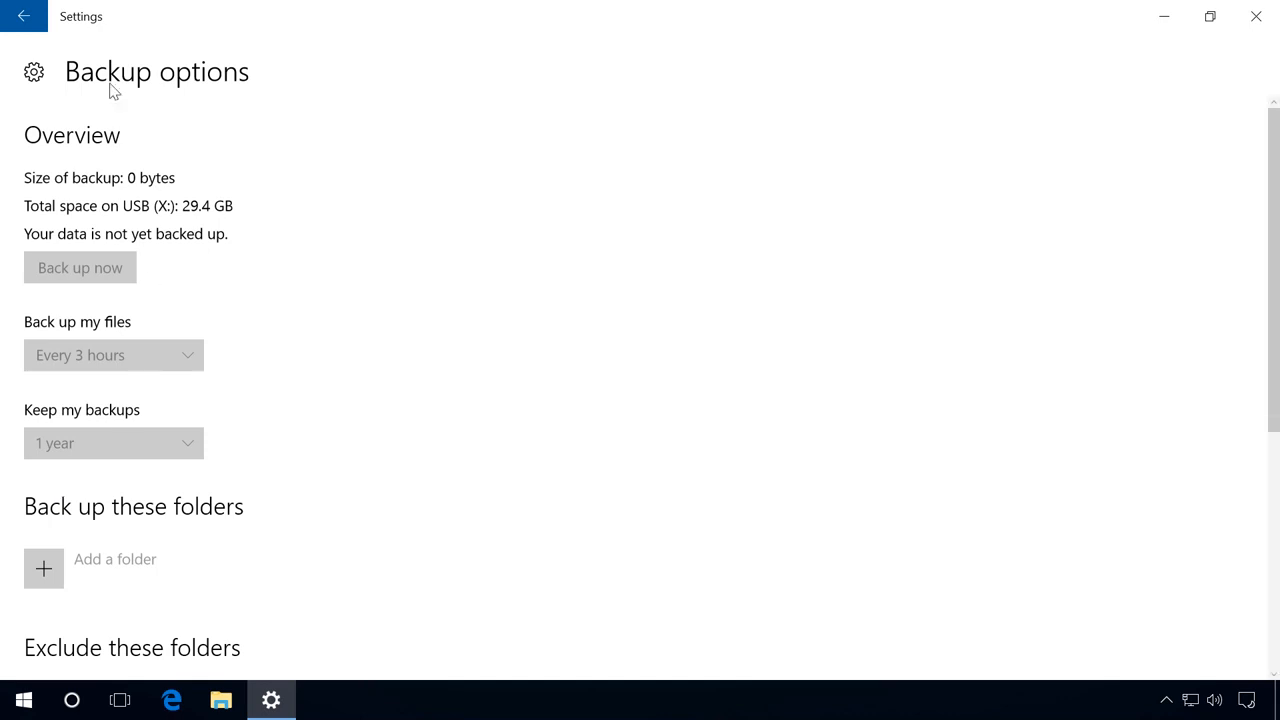
click(28, 21)
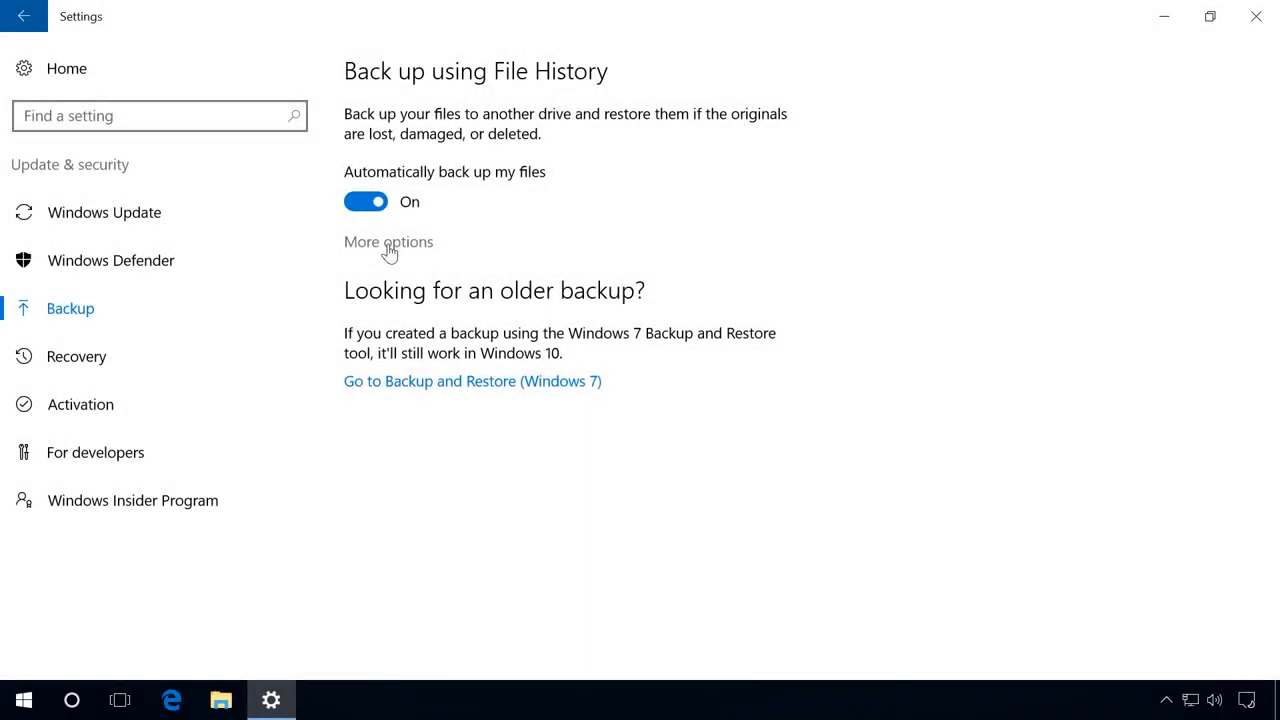
- Reopen the backup options and go through the related settings to File History's Advanced settings
click(389, 243)
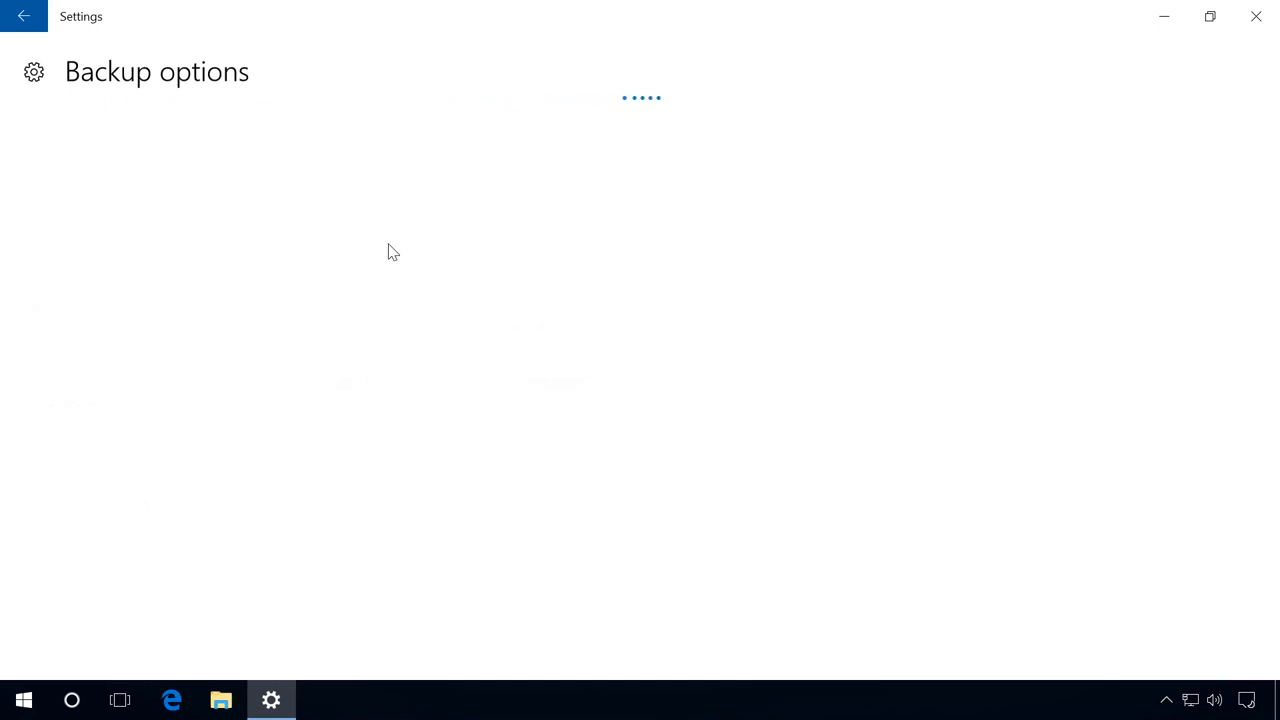
scroll(392, 252, down, 15)
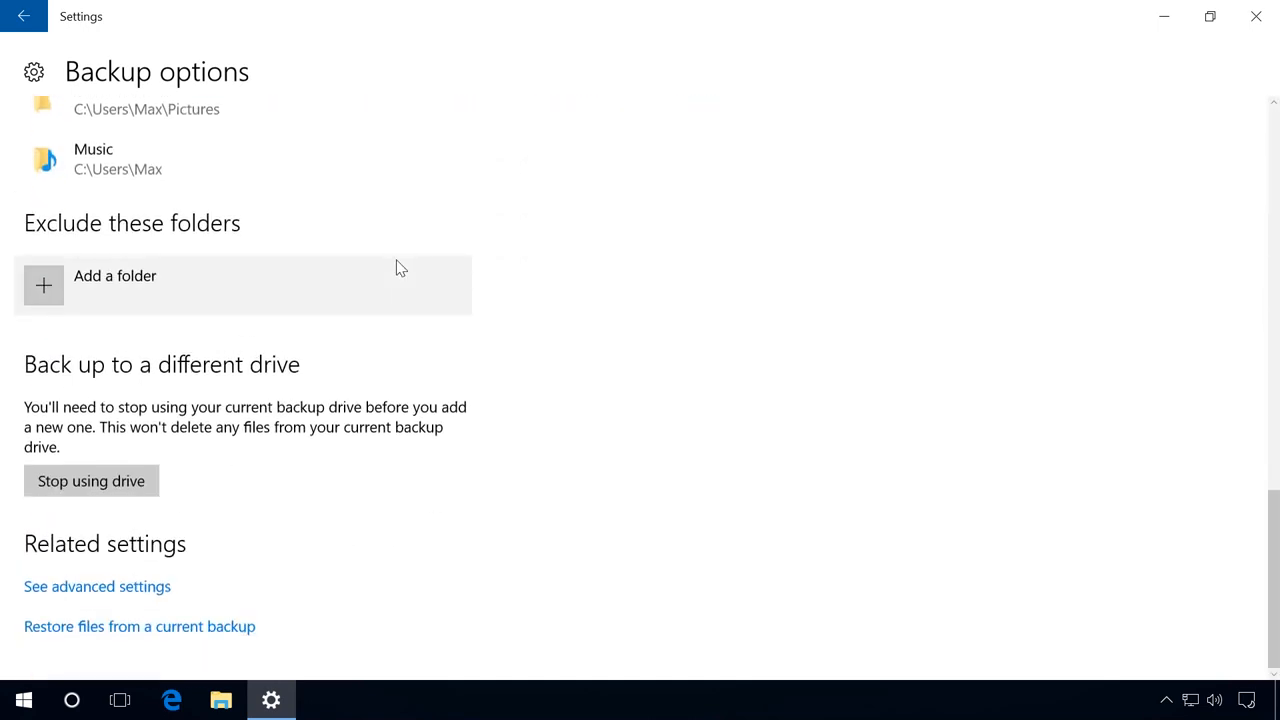
click(118, 592)
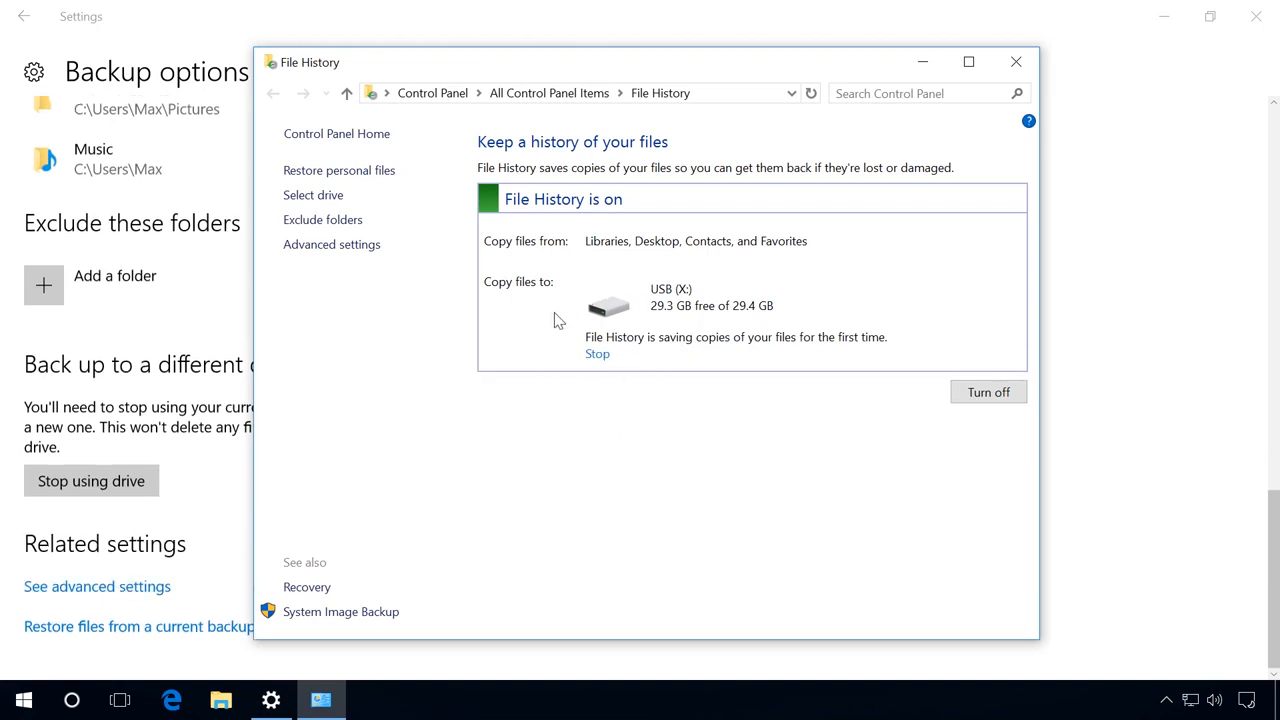
click(345, 248)
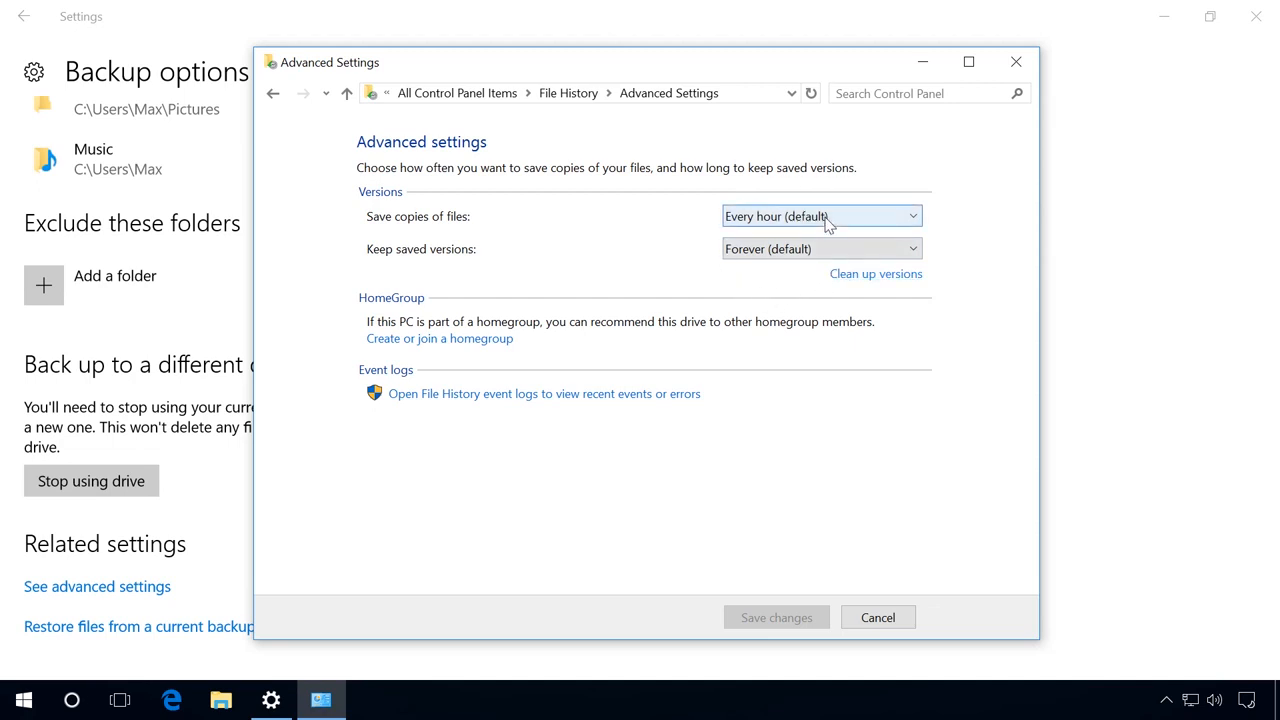
- Review the age choices for deleting older file versions in File History Cleanup, and close it without running the cleanup
click(845, 276)
click(628, 413)
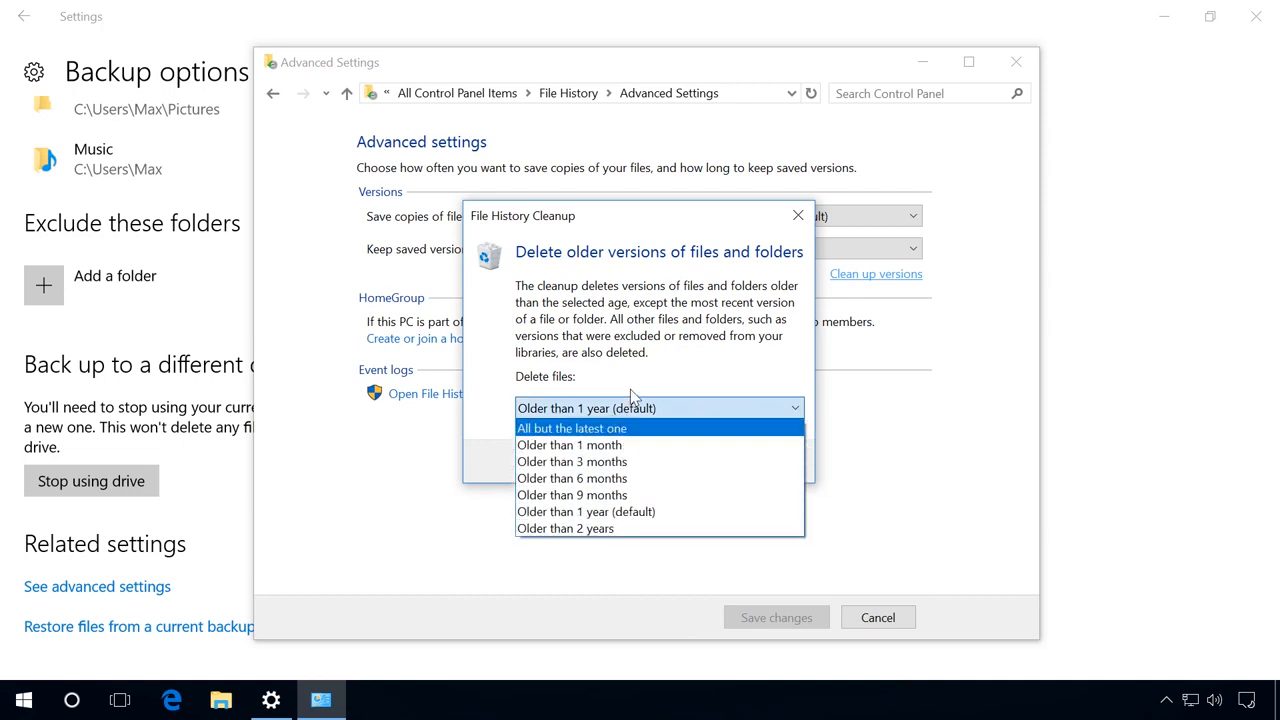
click(797, 216)
click(798, 217)
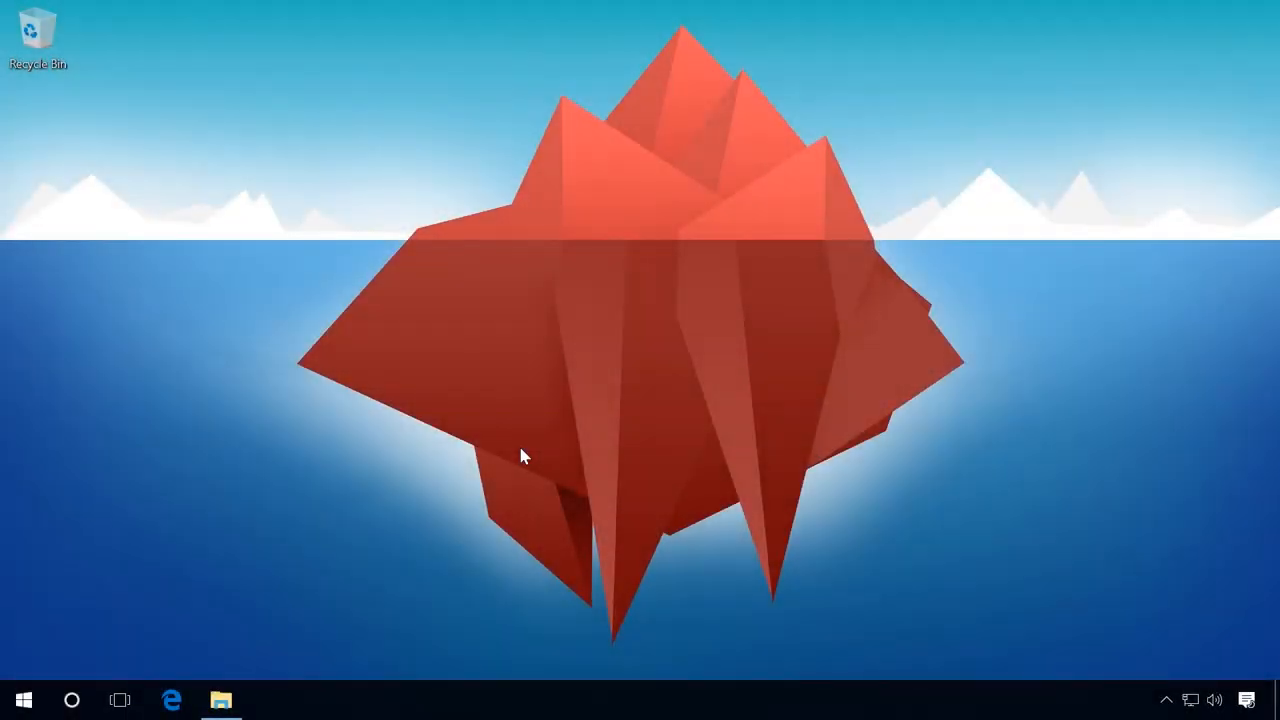
- Switch to File Explorer and open the C:\Users\Test folder to look at its contents
click(221, 700)
click(478, 248)
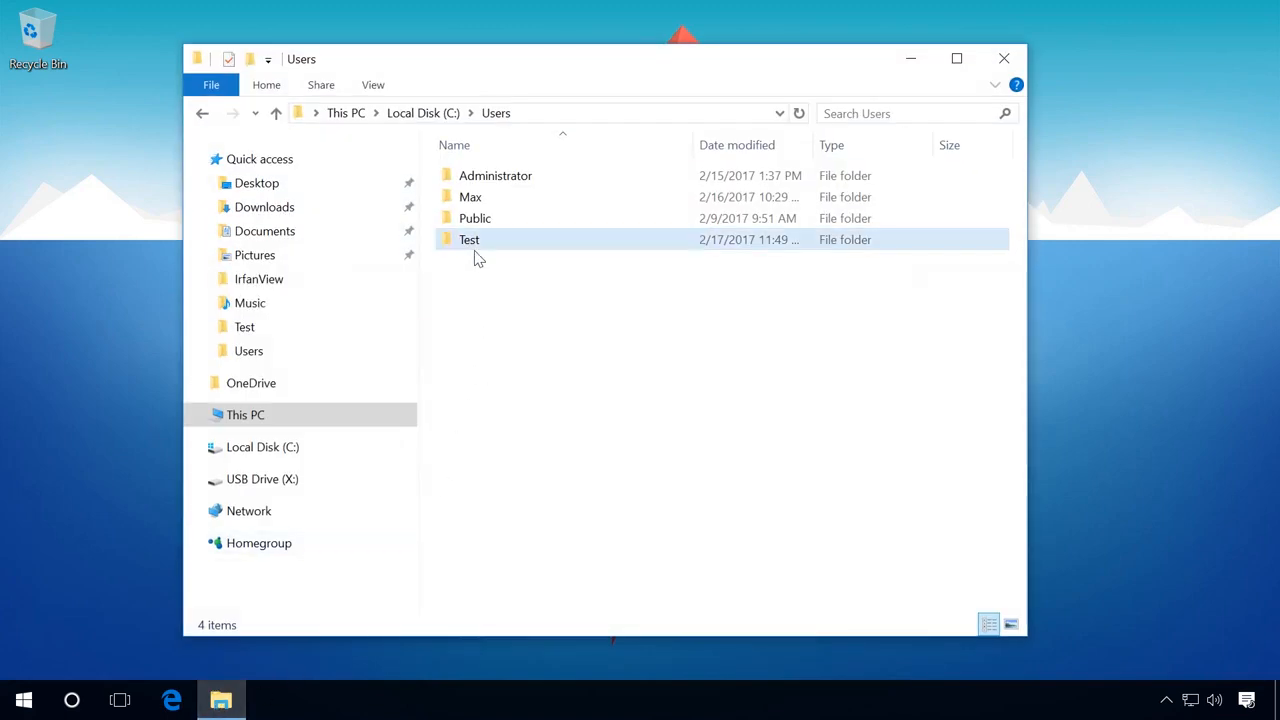
double_click(470, 250)
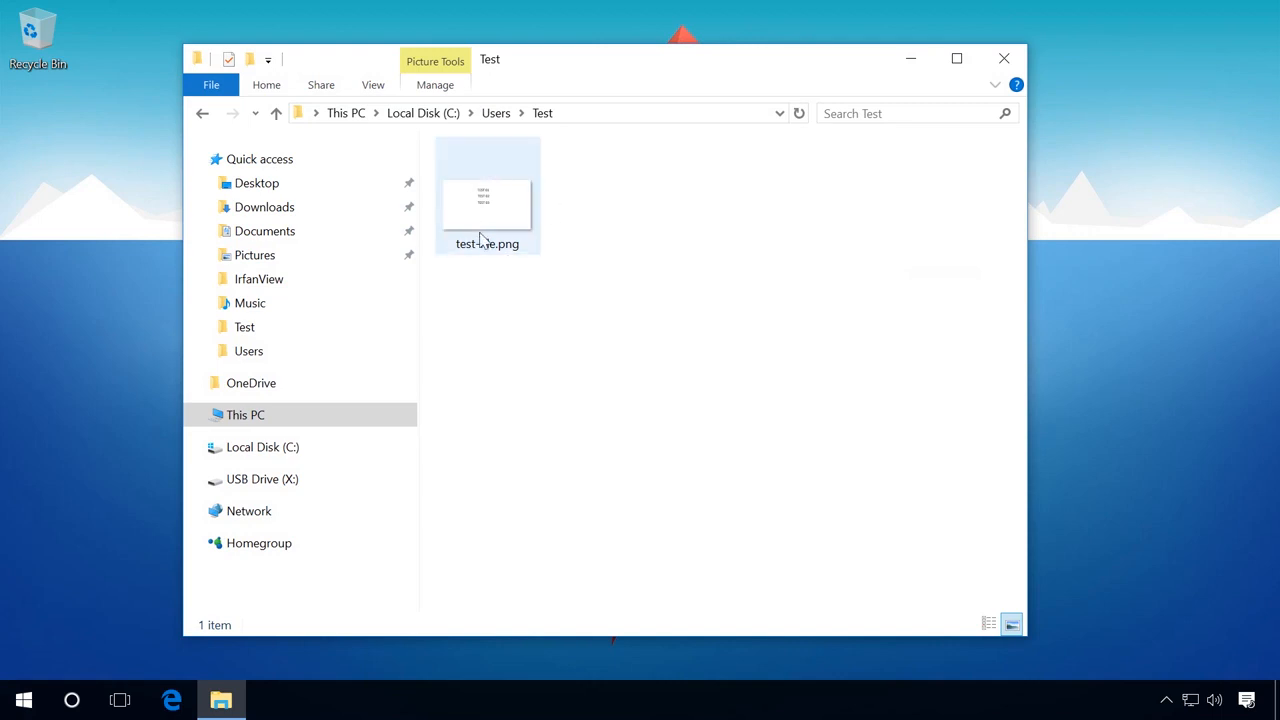
- Permanently delete the Test folder from C:\Users, granting administrator permission for the deletion
click(496, 113)
mouse_move(481, 248)
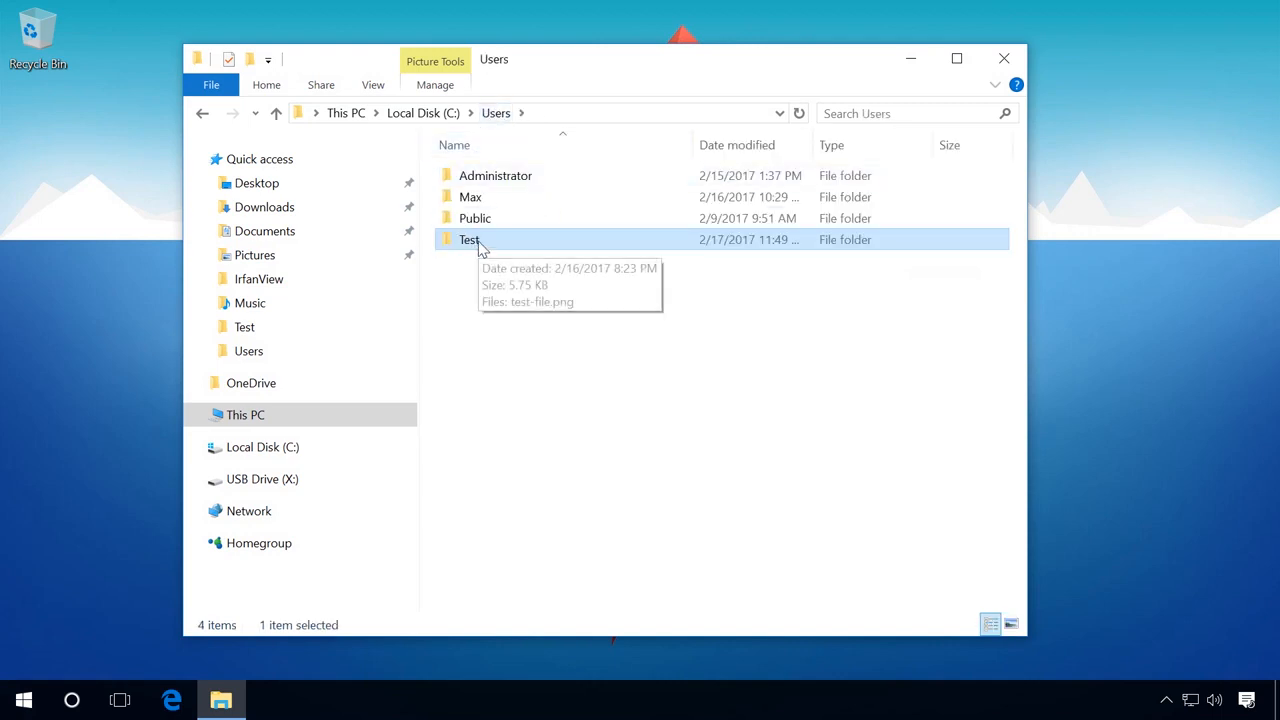
key(shift+Delete)
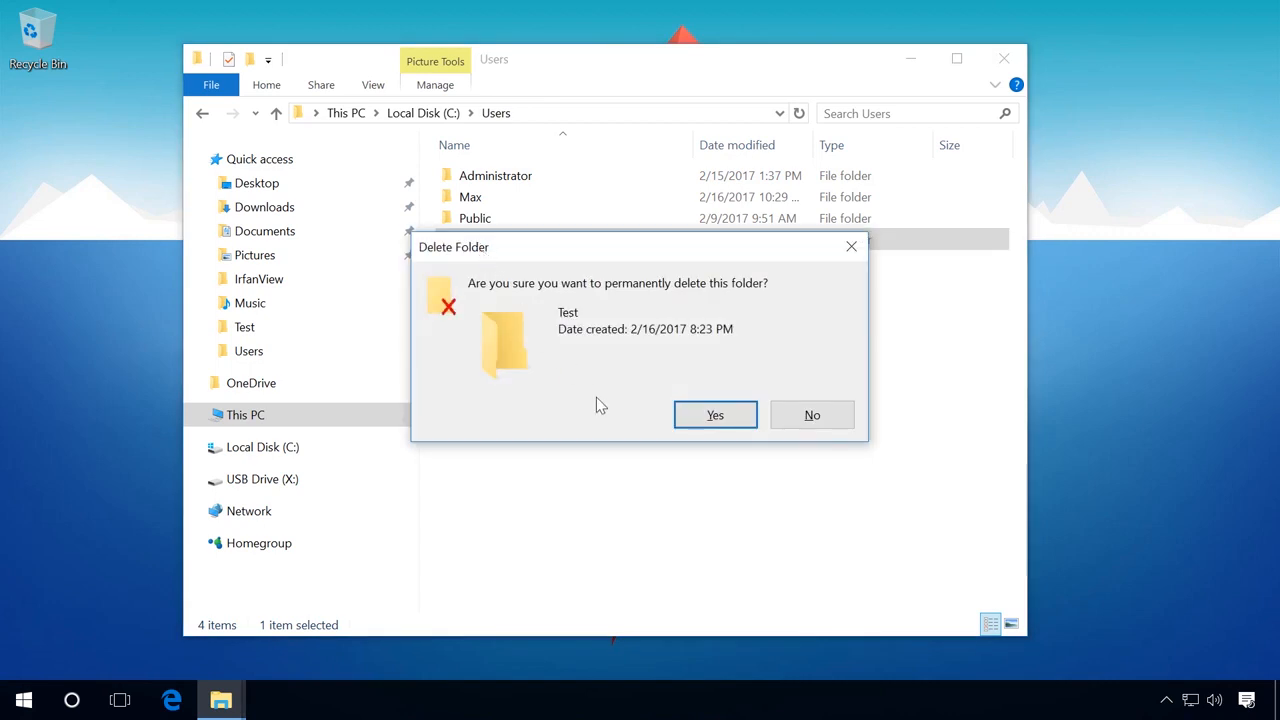
click(712, 414)
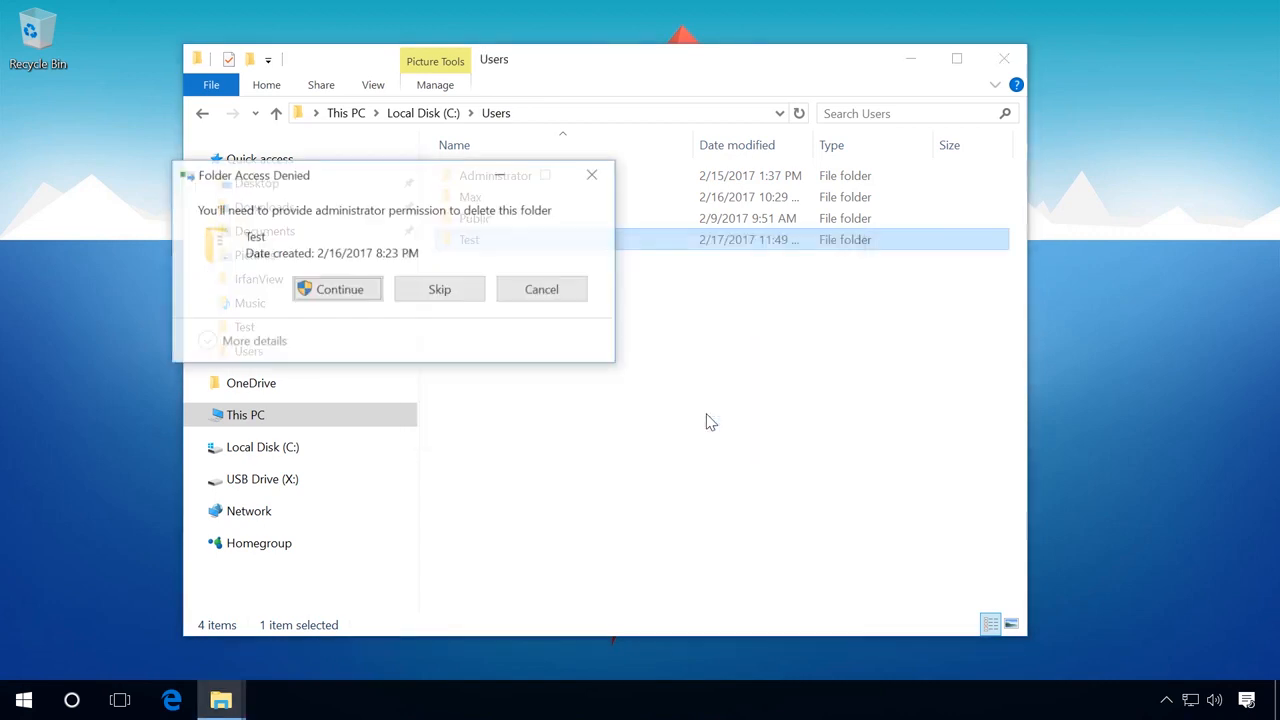
click(336, 289)
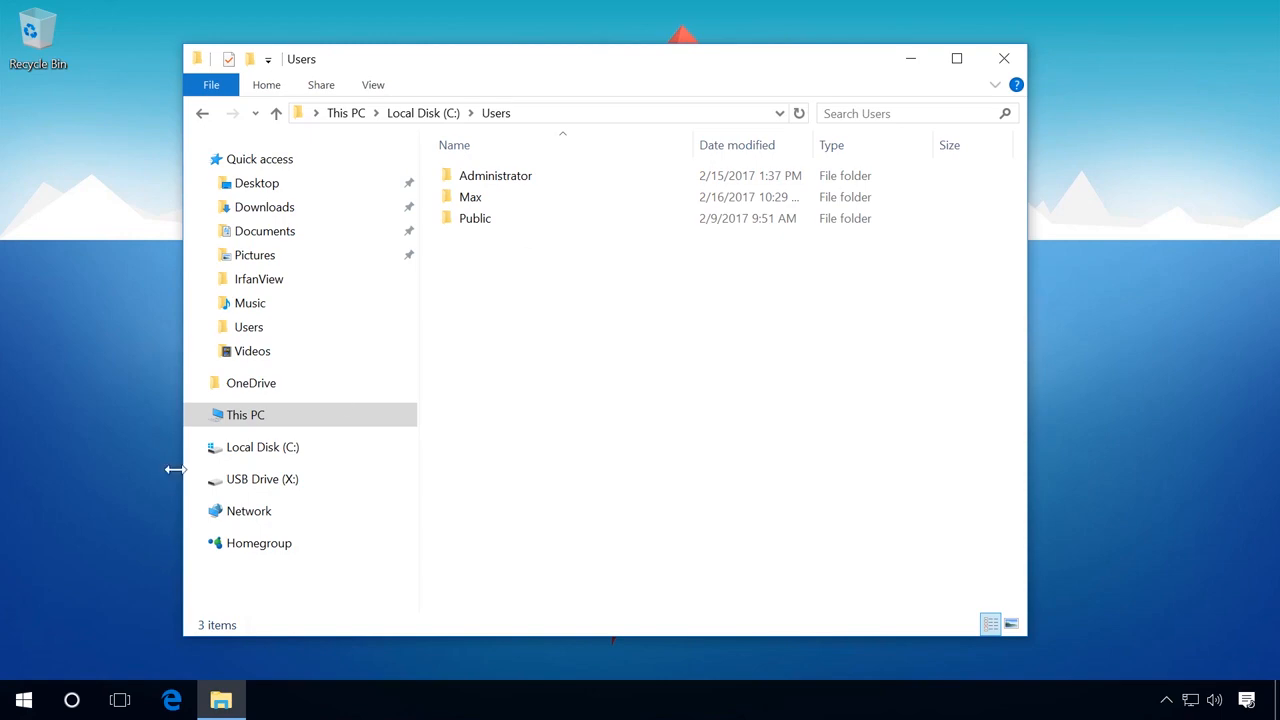
- Go to the backup options in Windows Settings and start restoring files from the current backup
click(24, 700)
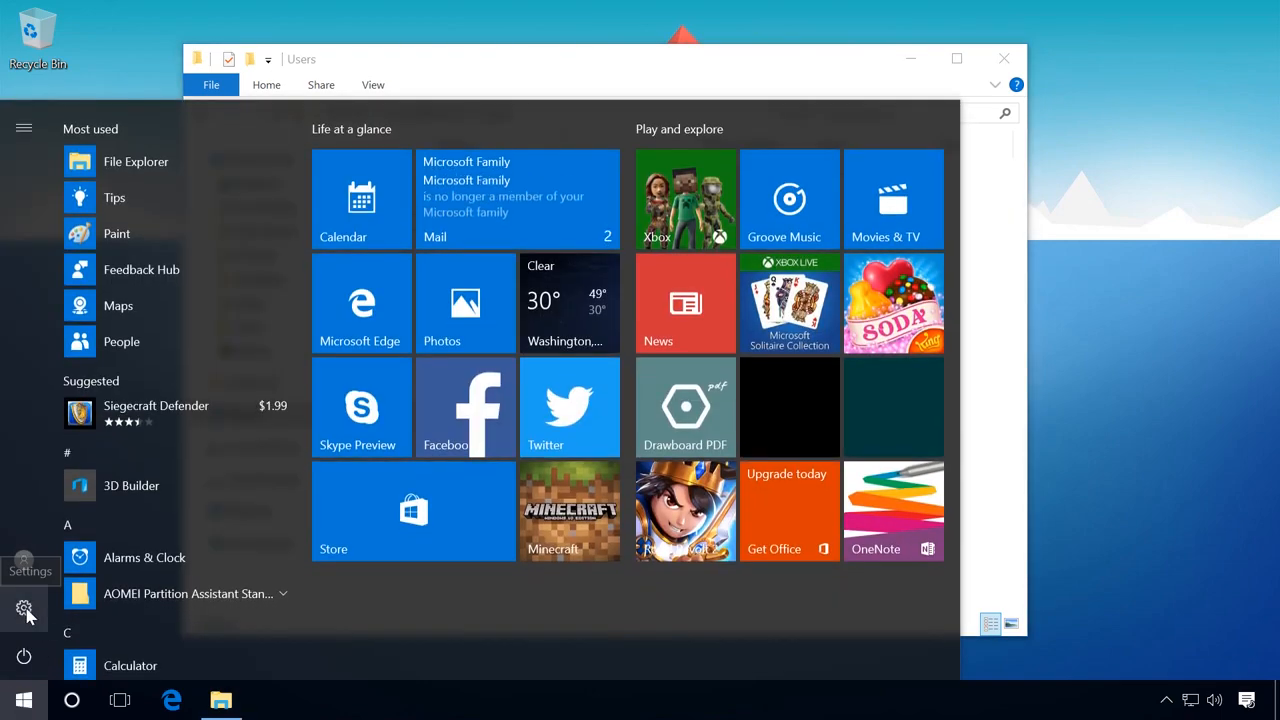
click(24, 610)
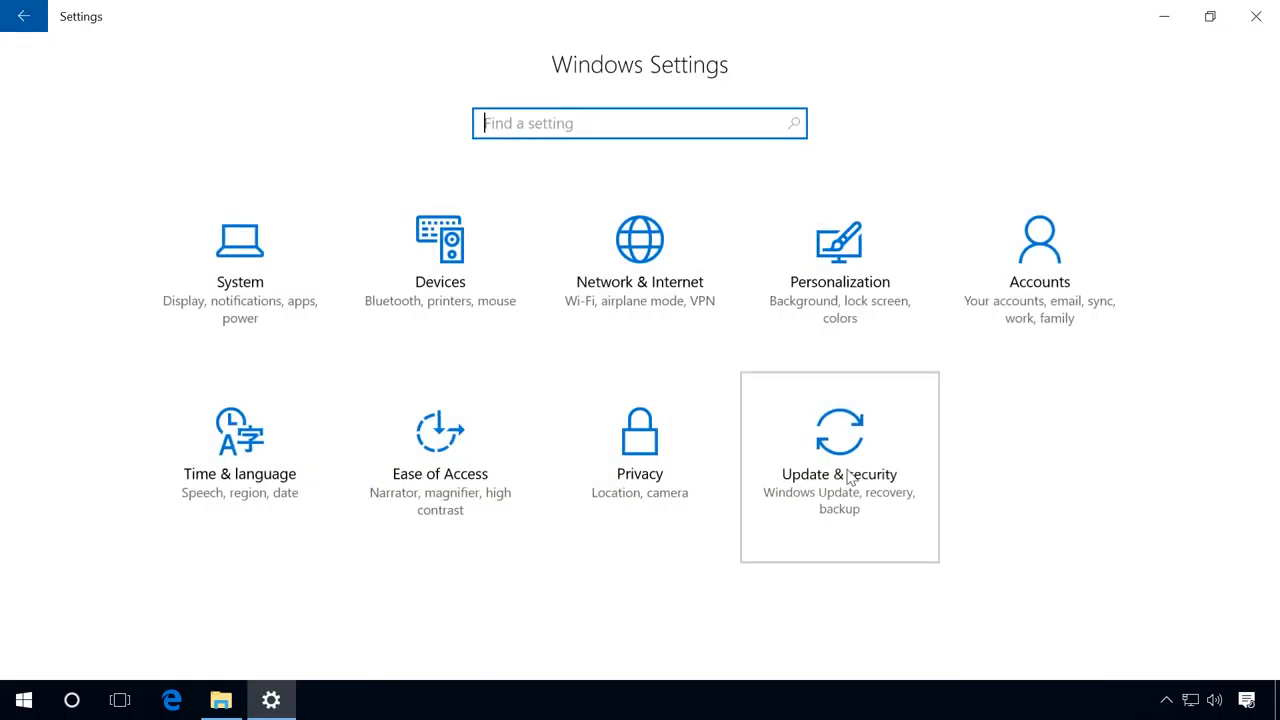
click(845, 476)
click(53, 312)
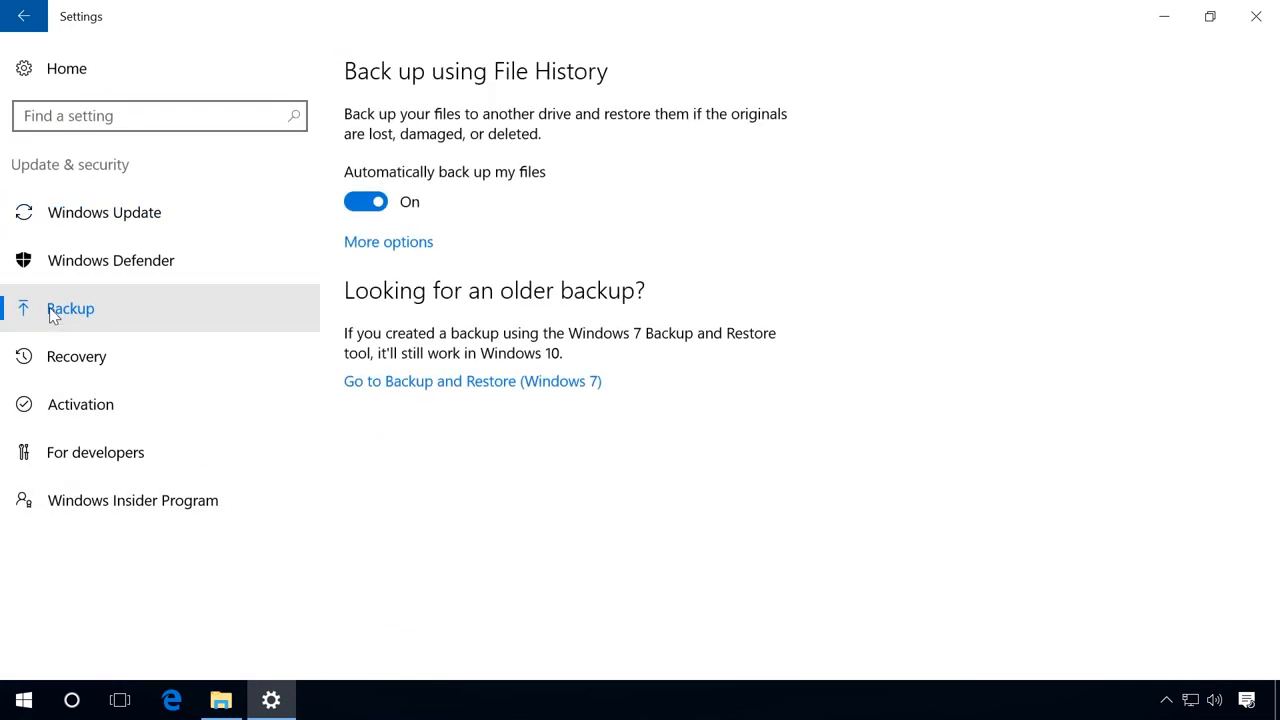
click(387, 247)
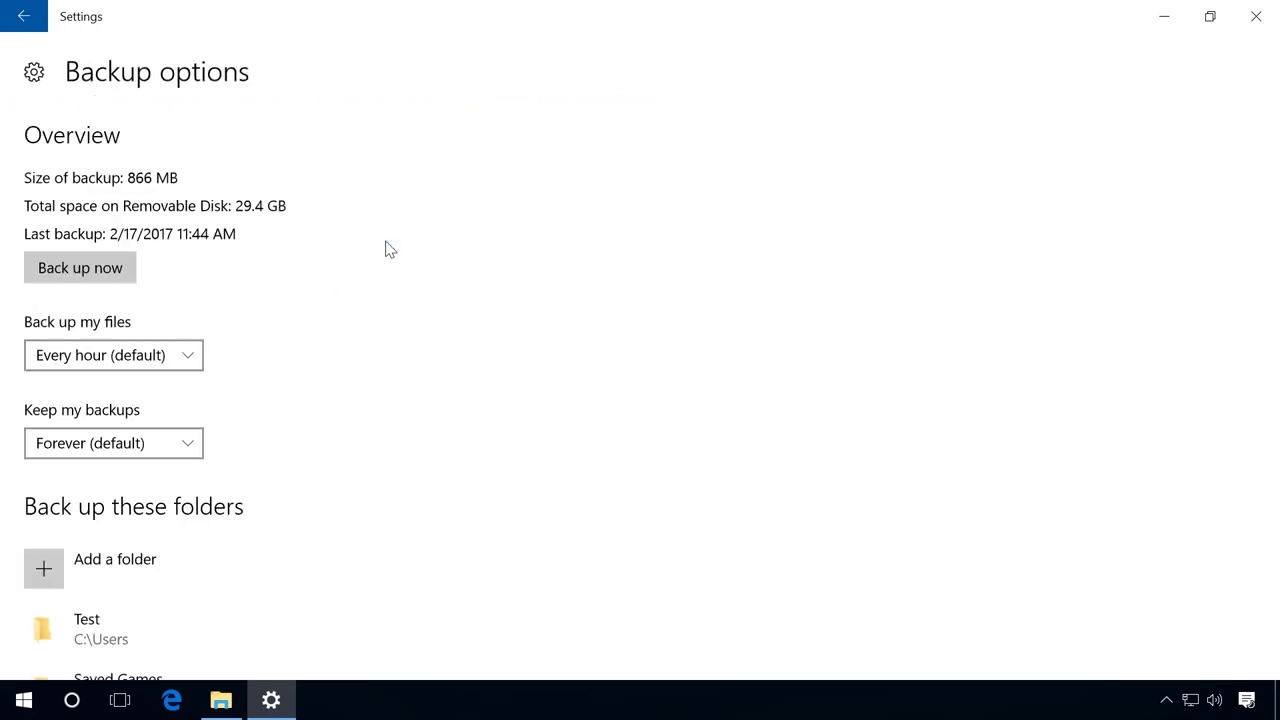
drag(1277, 164, 1276, 575)
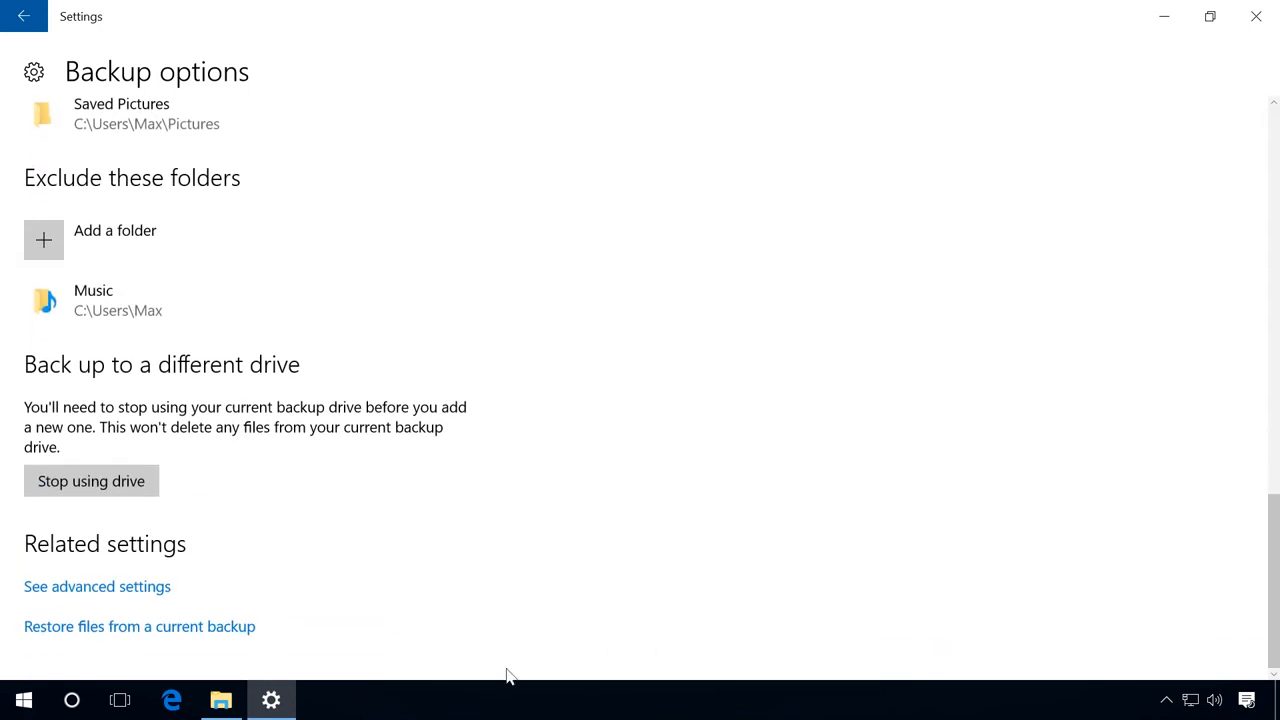
click(140, 630)
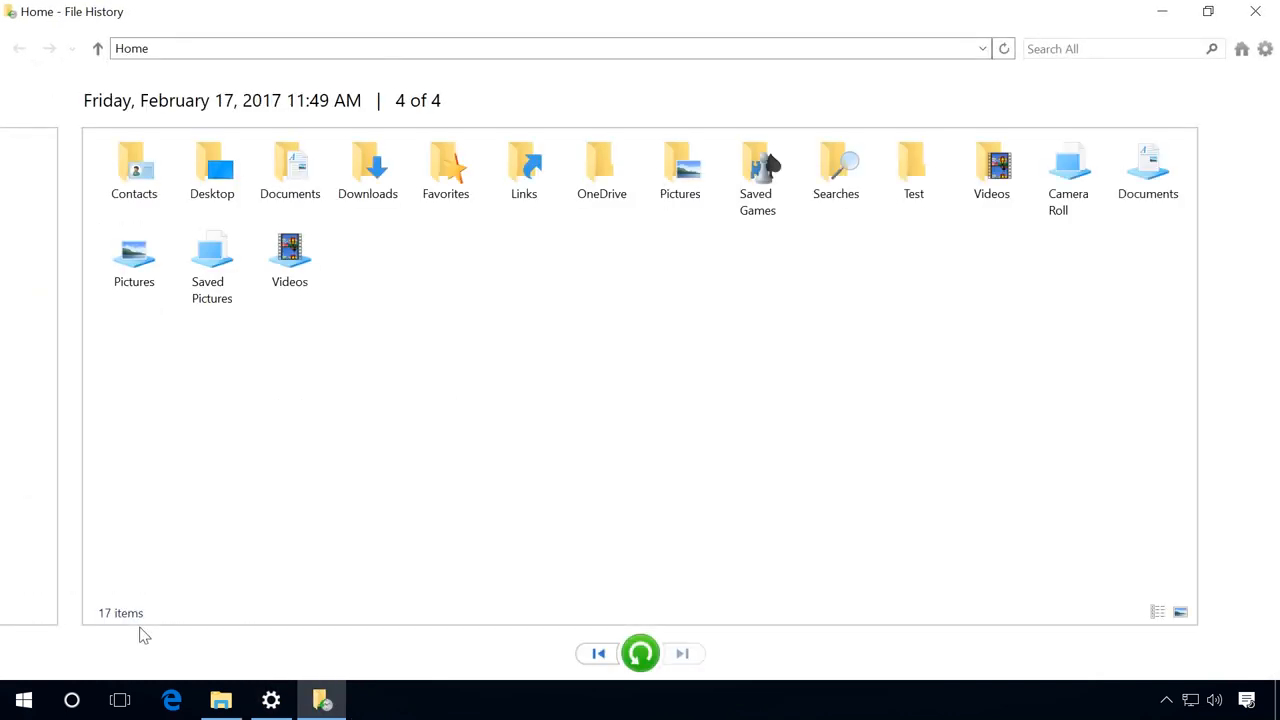
- Open test-file.png in the backed-up Test folder and browse its earlier versions, returning to the most recent one
double_click(910, 178)
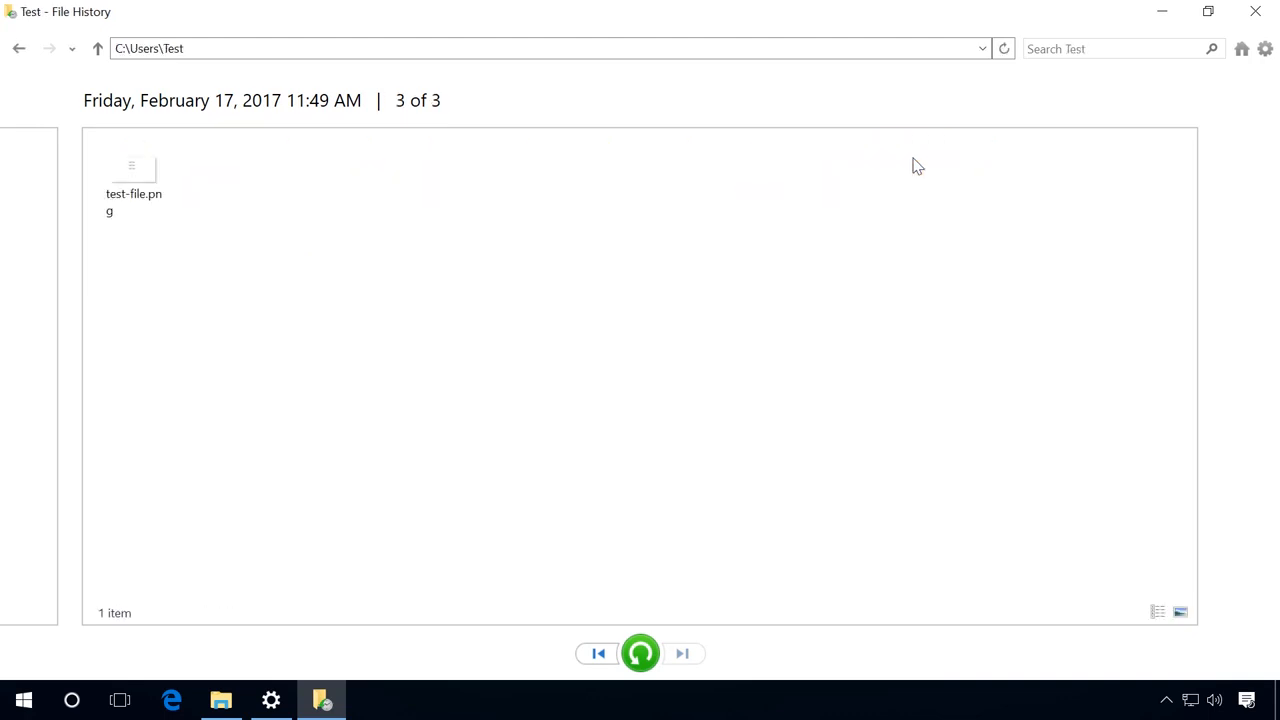
double_click(147, 178)
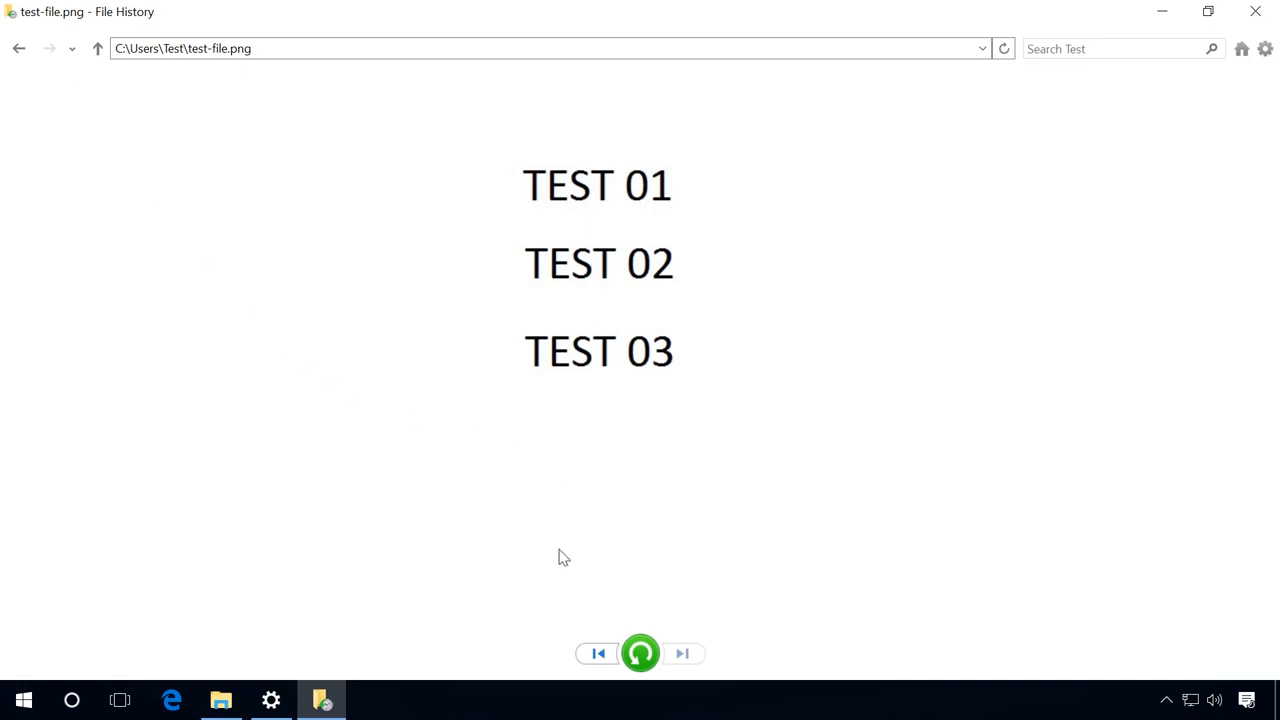
click(599, 655)
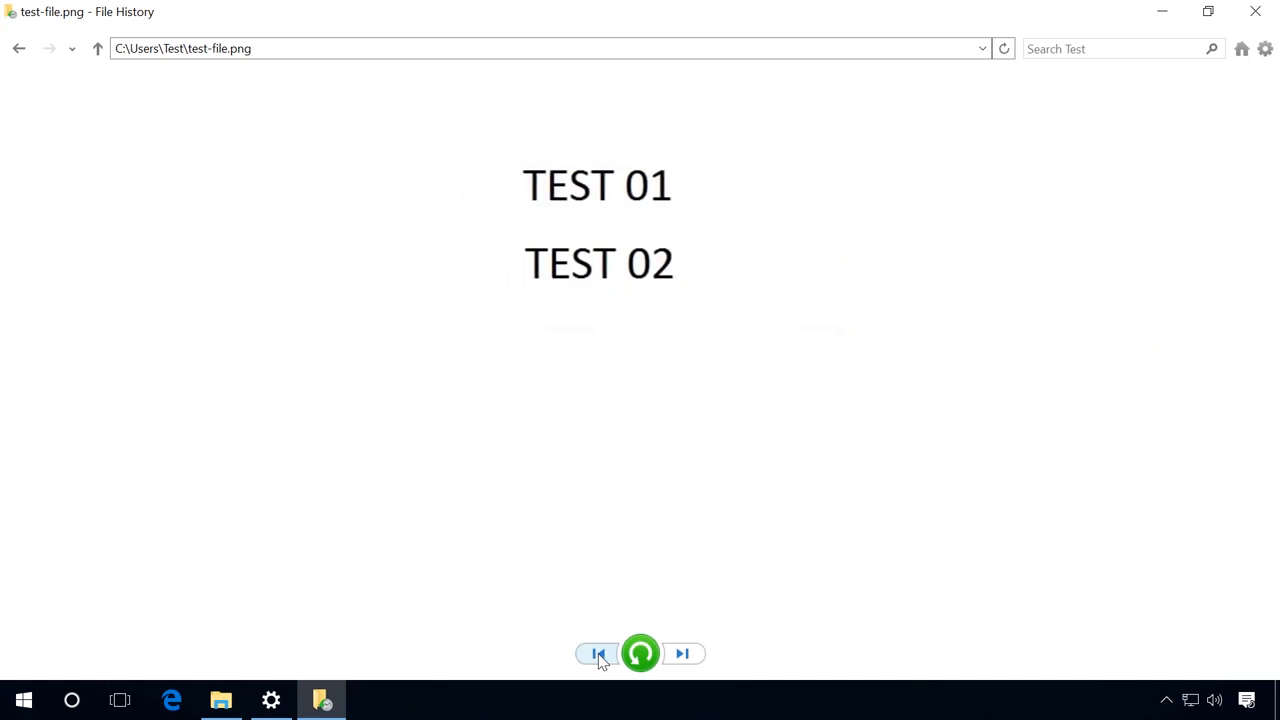
click(599, 655)
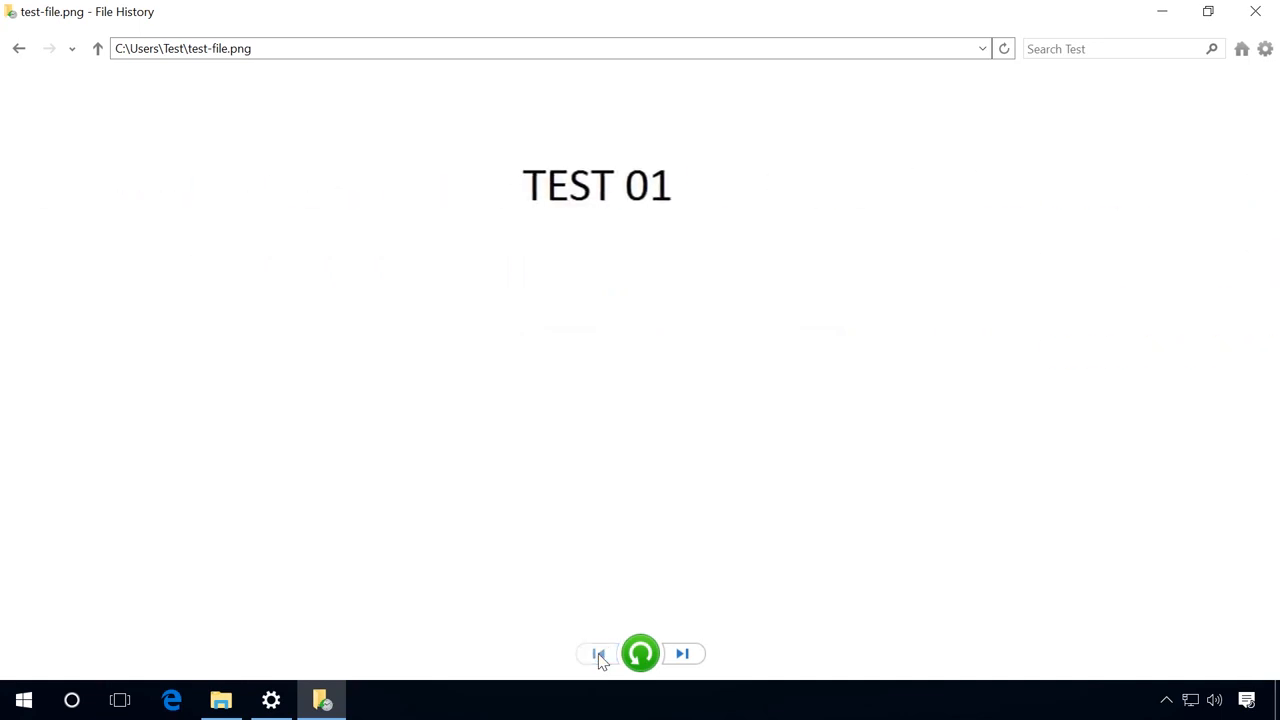
click(682, 655)
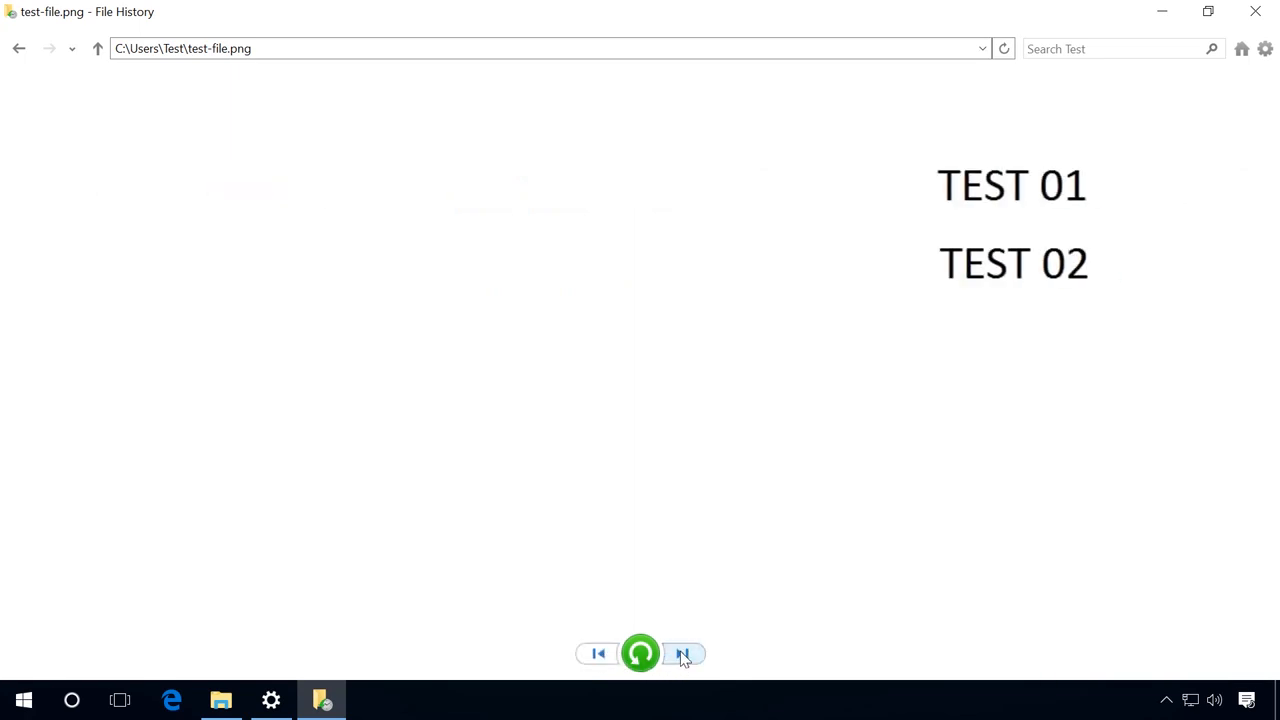
click(682, 655)
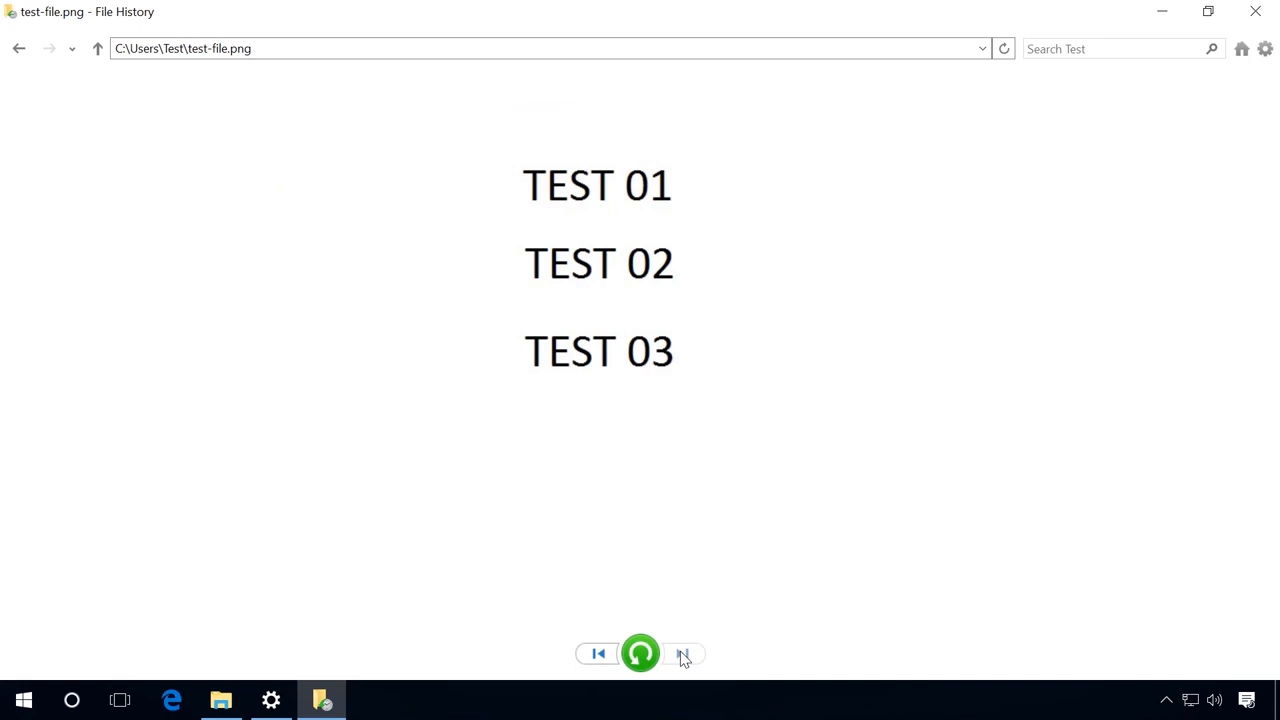
- Restore the whole Test folder from the File History Home view to its original location, granting administrator permission
click(98, 52)
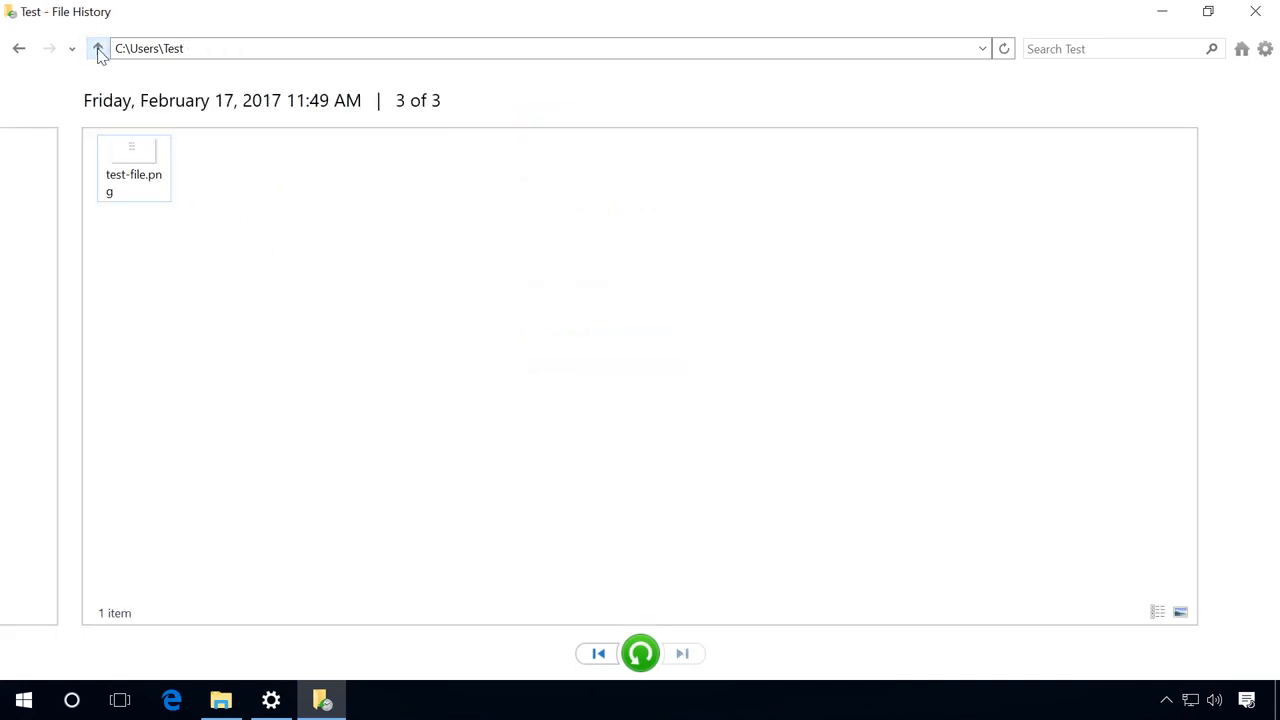
click(98, 50)
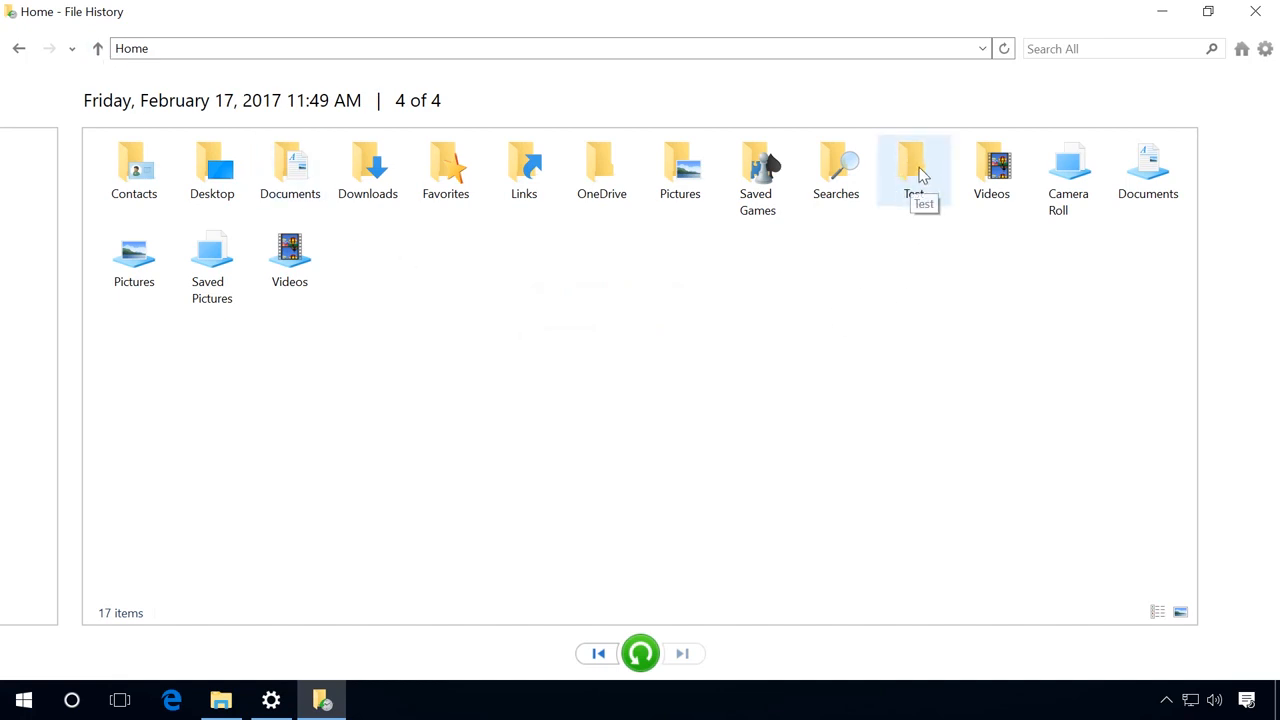
click(920, 172)
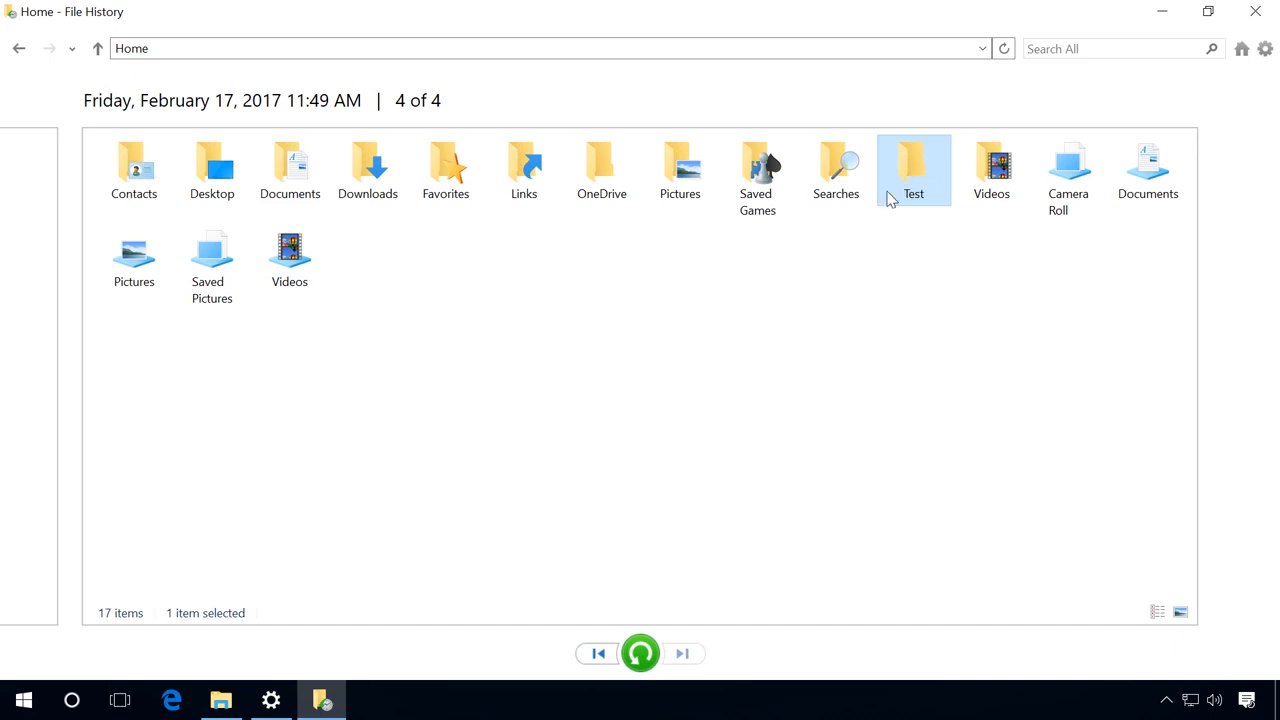
click(640, 655)
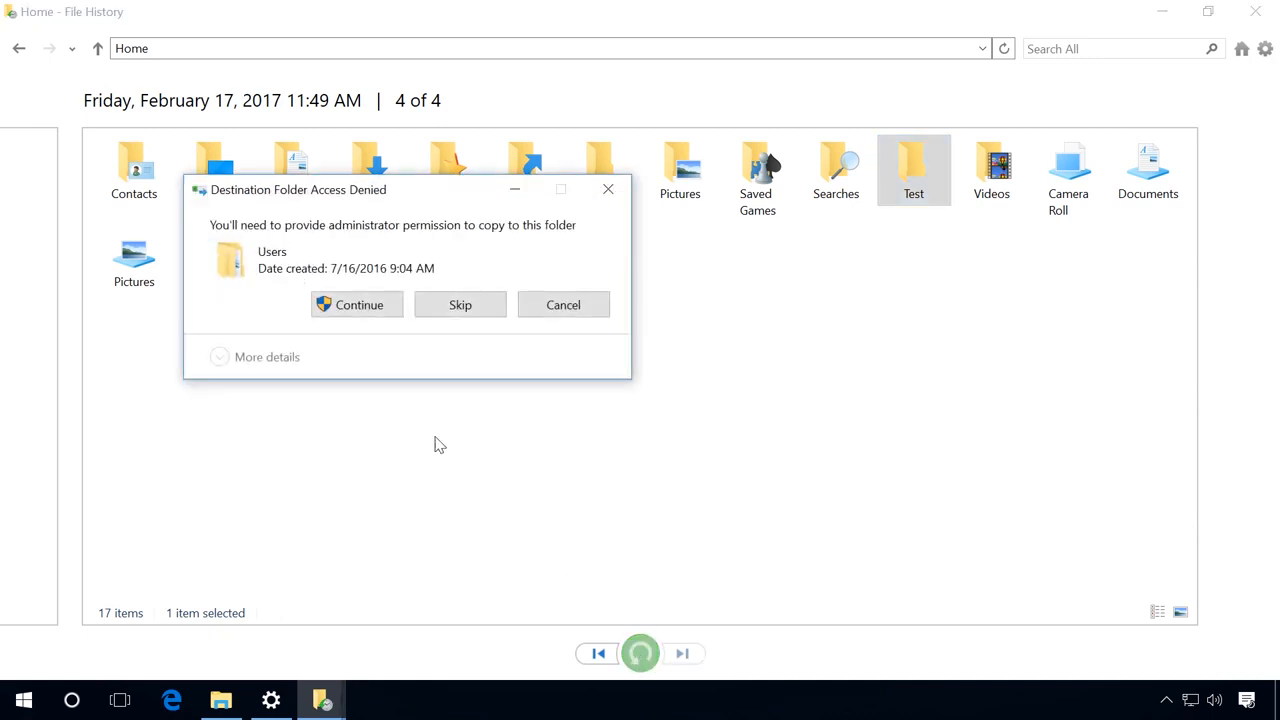
click(357, 304)
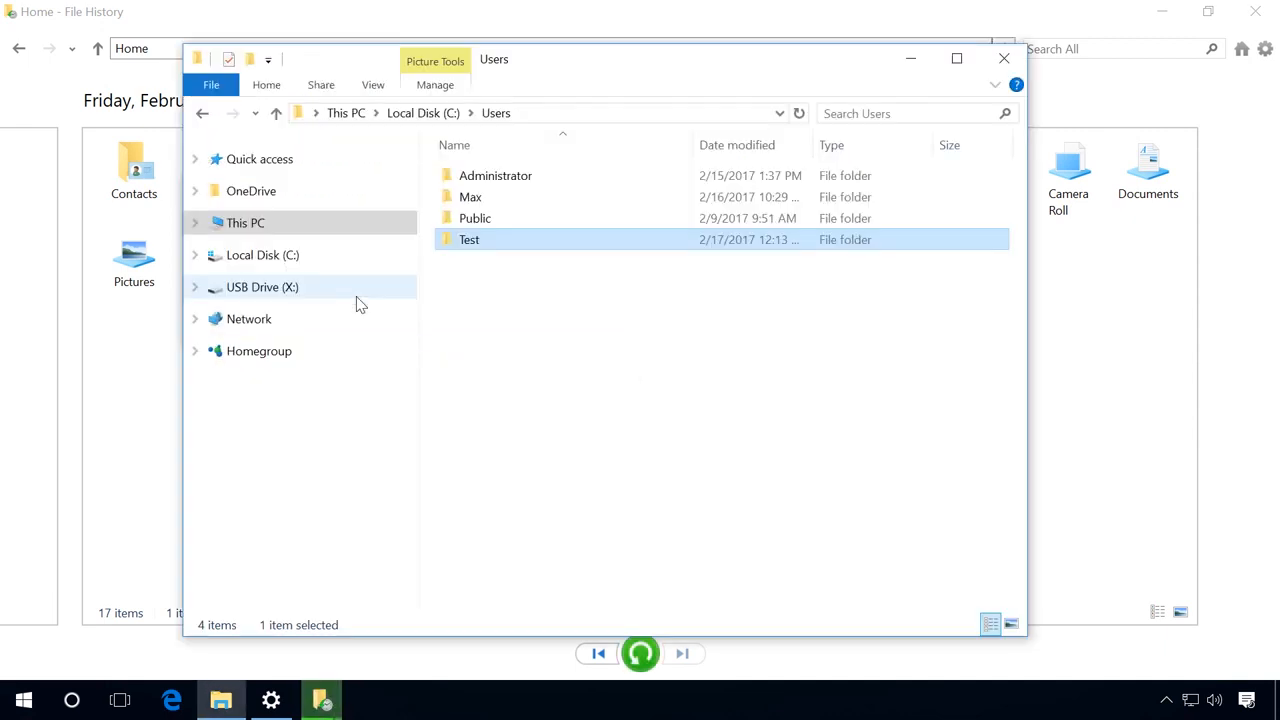
- Check the restored test-file.png by viewing it from the Test folder, and close the picture
double_click(476, 248)
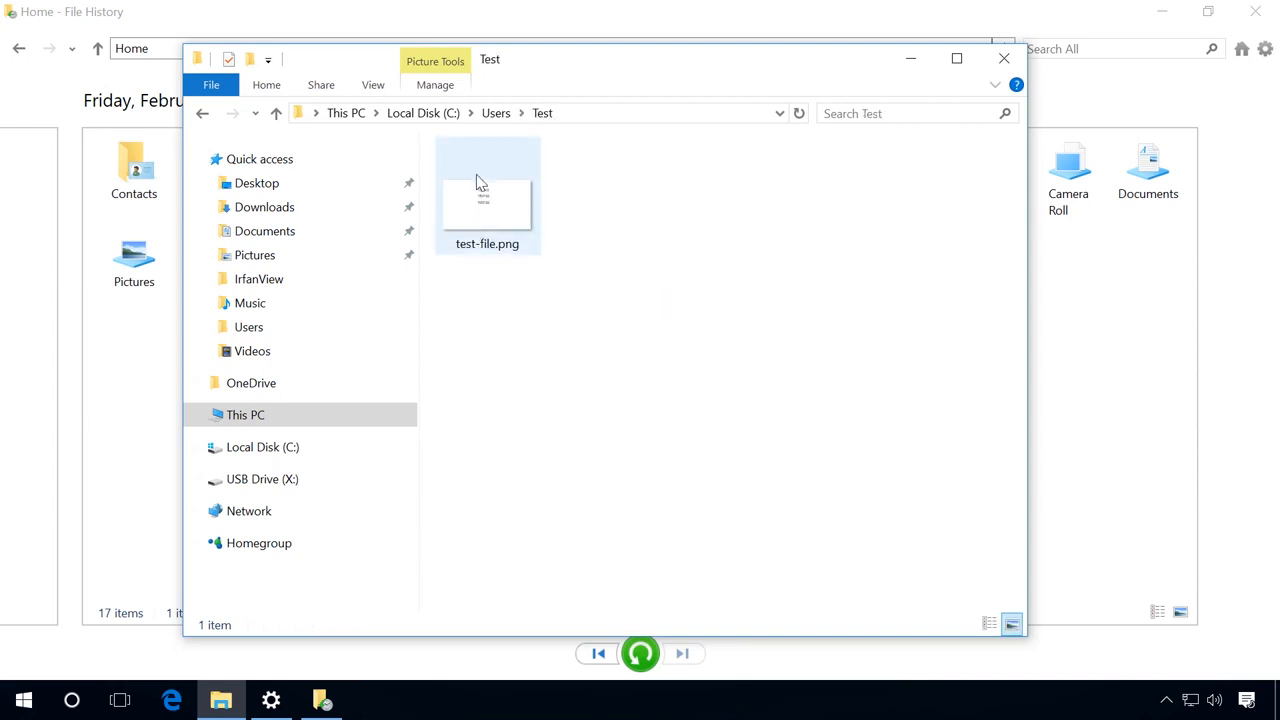
double_click(485, 200)
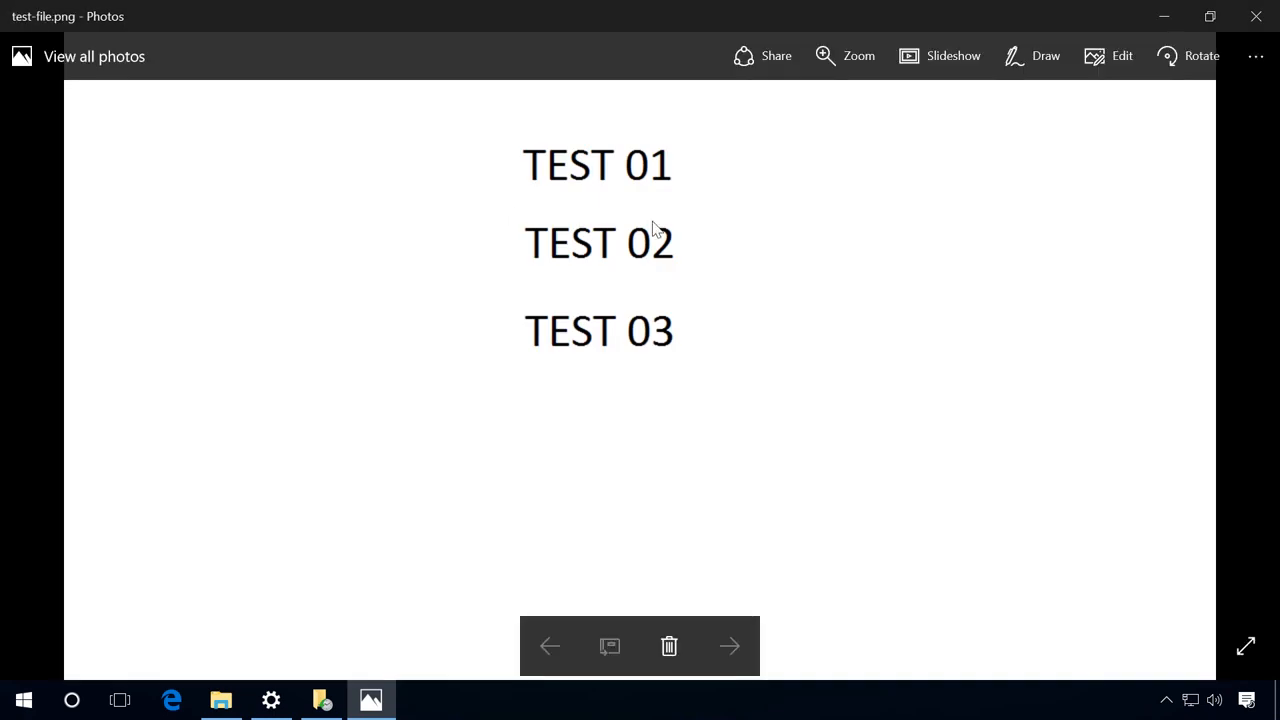
click(1254, 18)
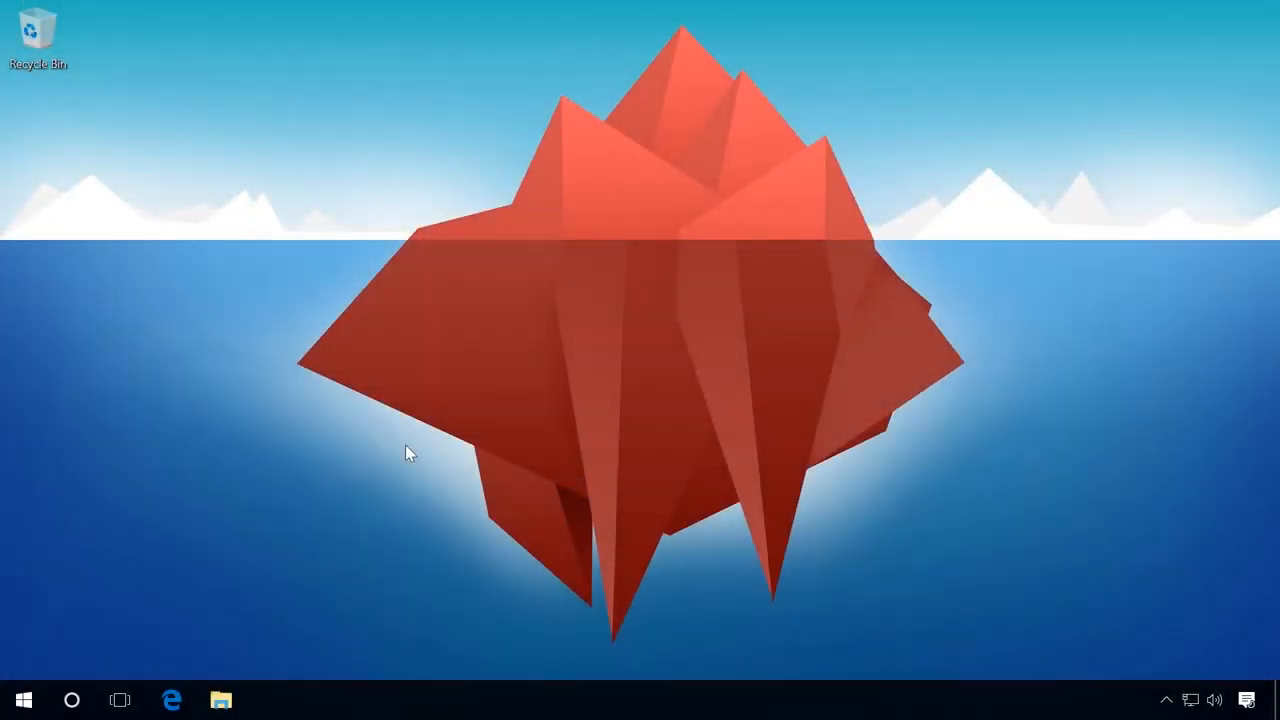
- Go to File History in the Control Panel and open its option for restoring personal files
right_click(24, 699)
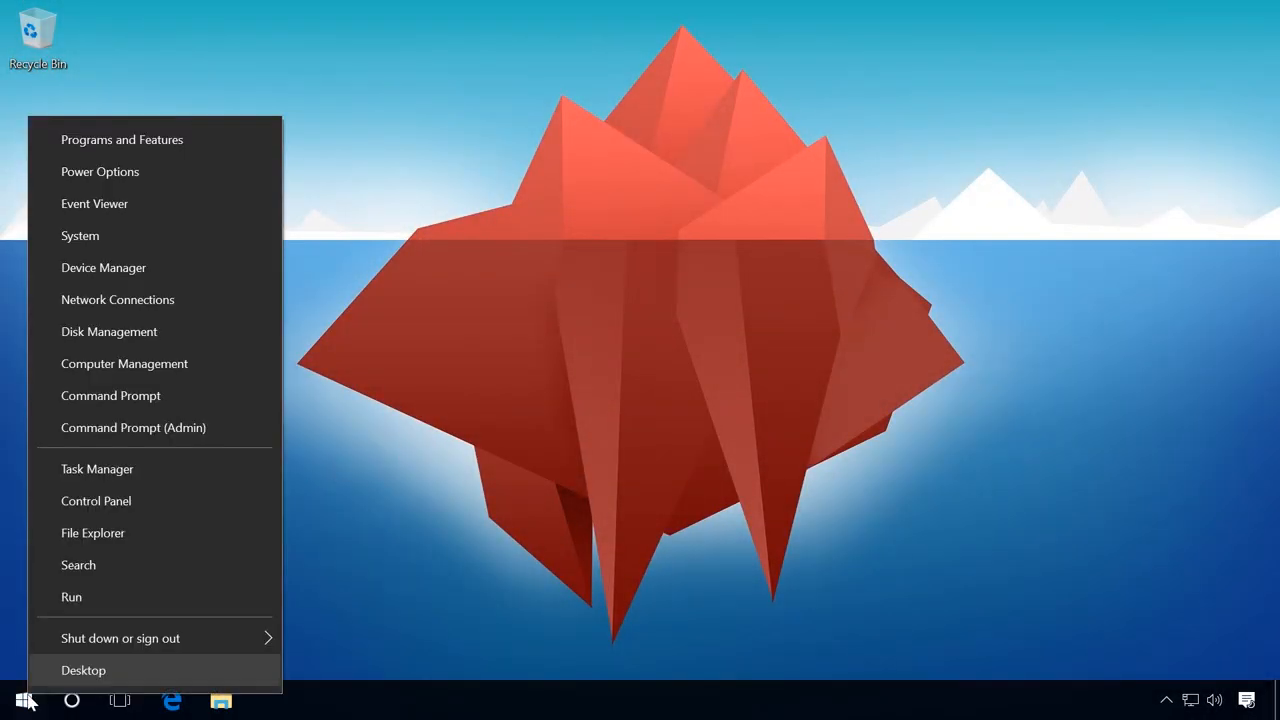
click(130, 502)
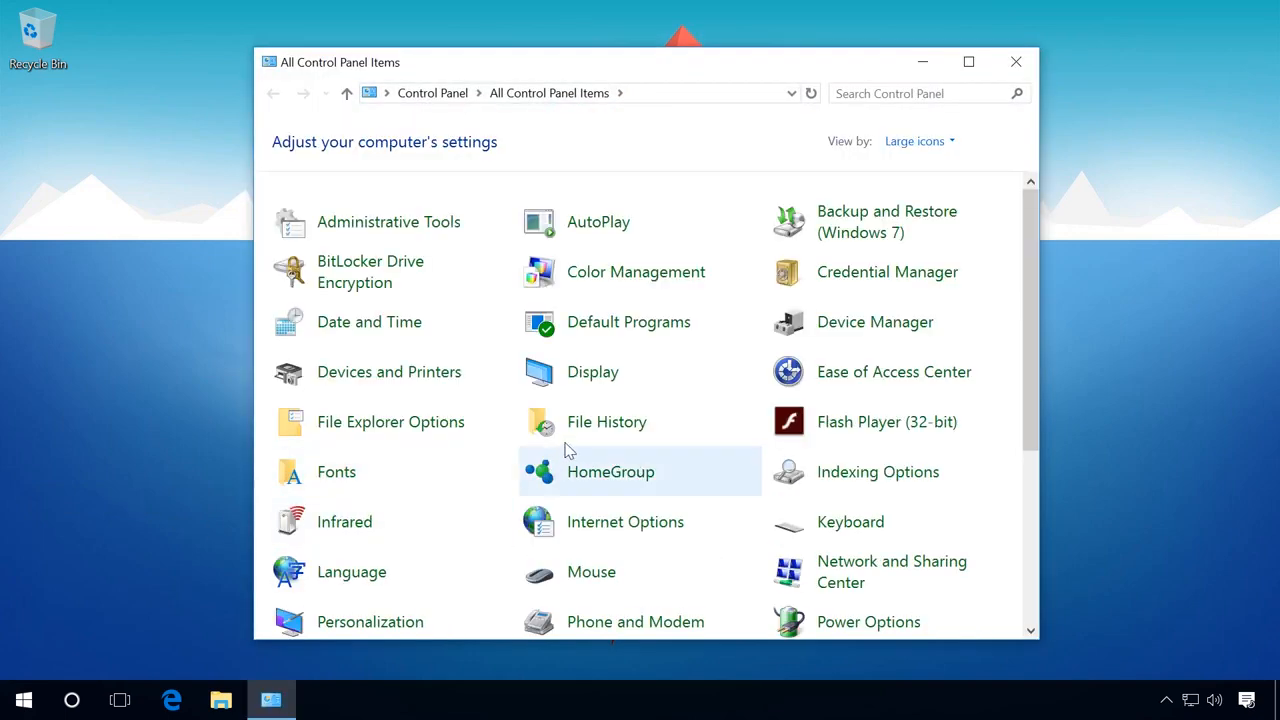
click(591, 424)
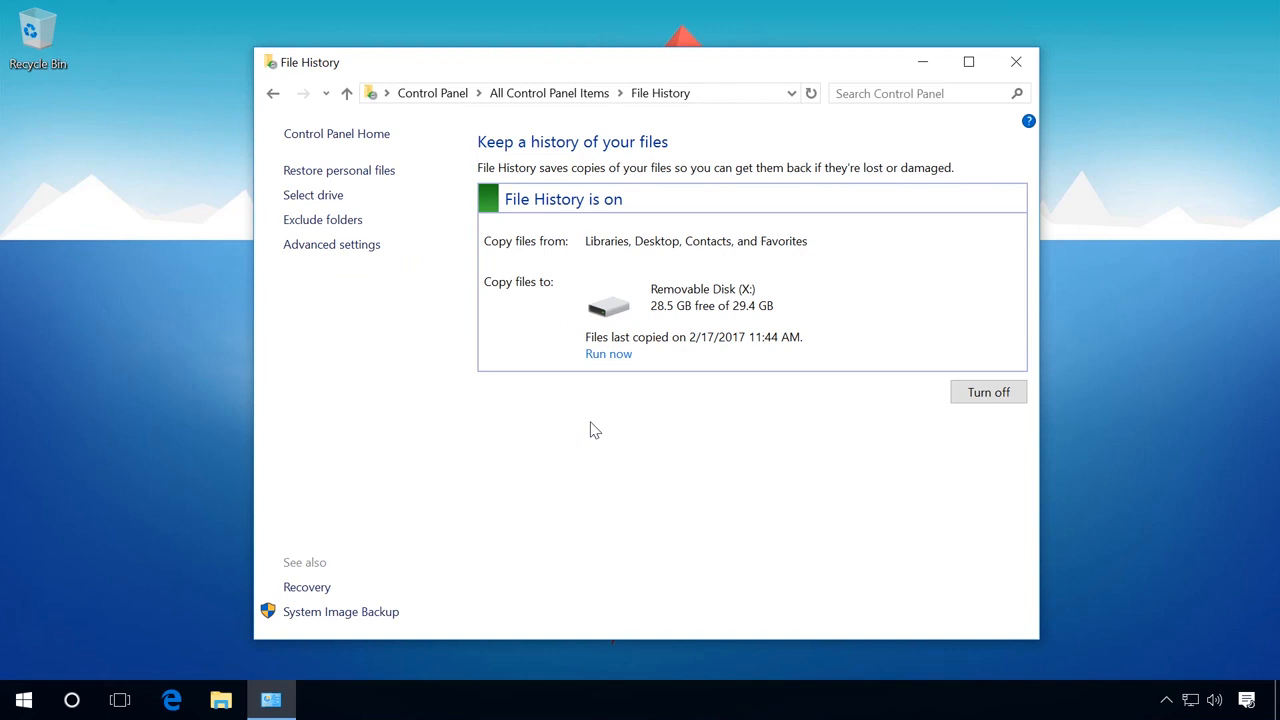
click(360, 180)
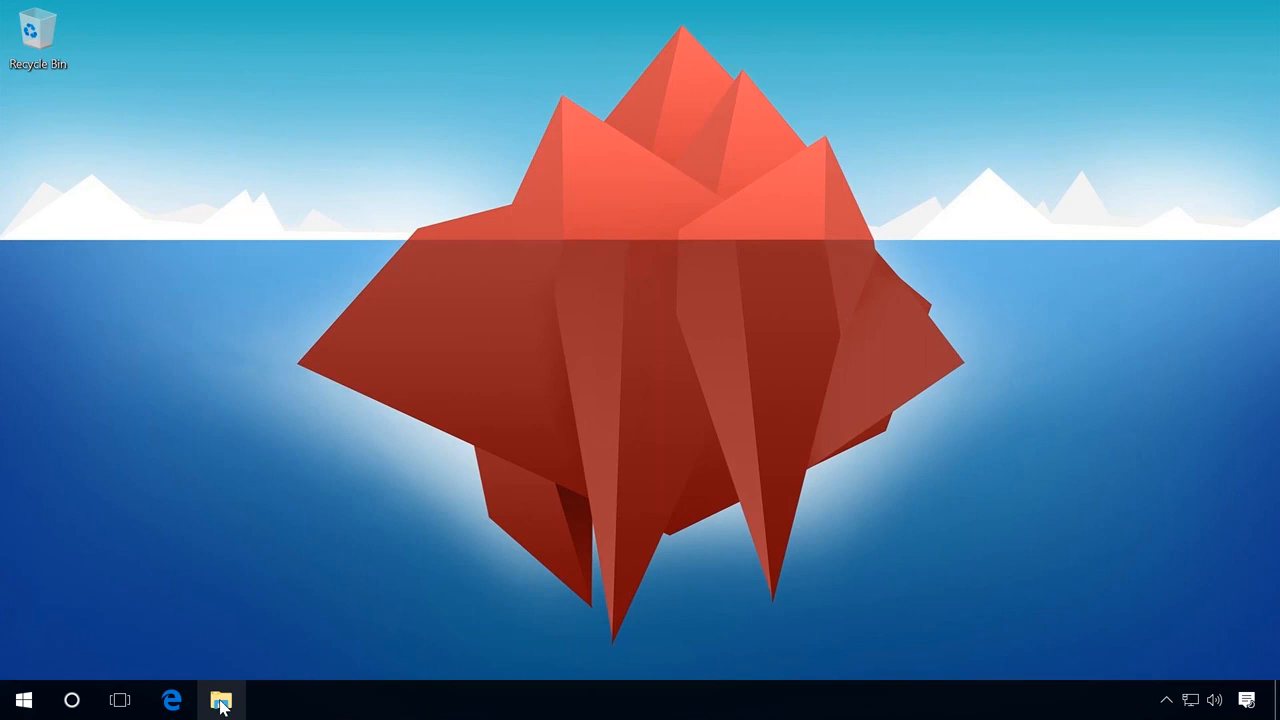
- Open the file history of C:\Users\Test from within that folder in File Explorer, and go up to the backup's Home view
click(221, 702)
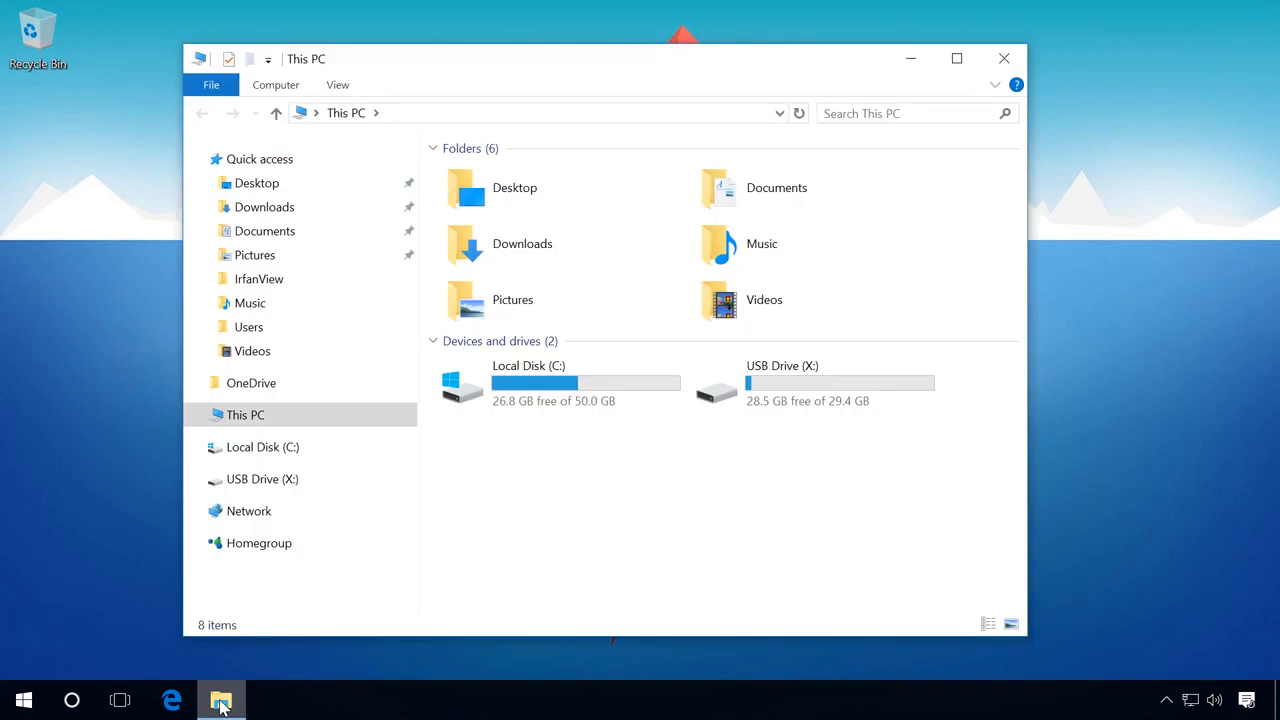
double_click(496, 392)
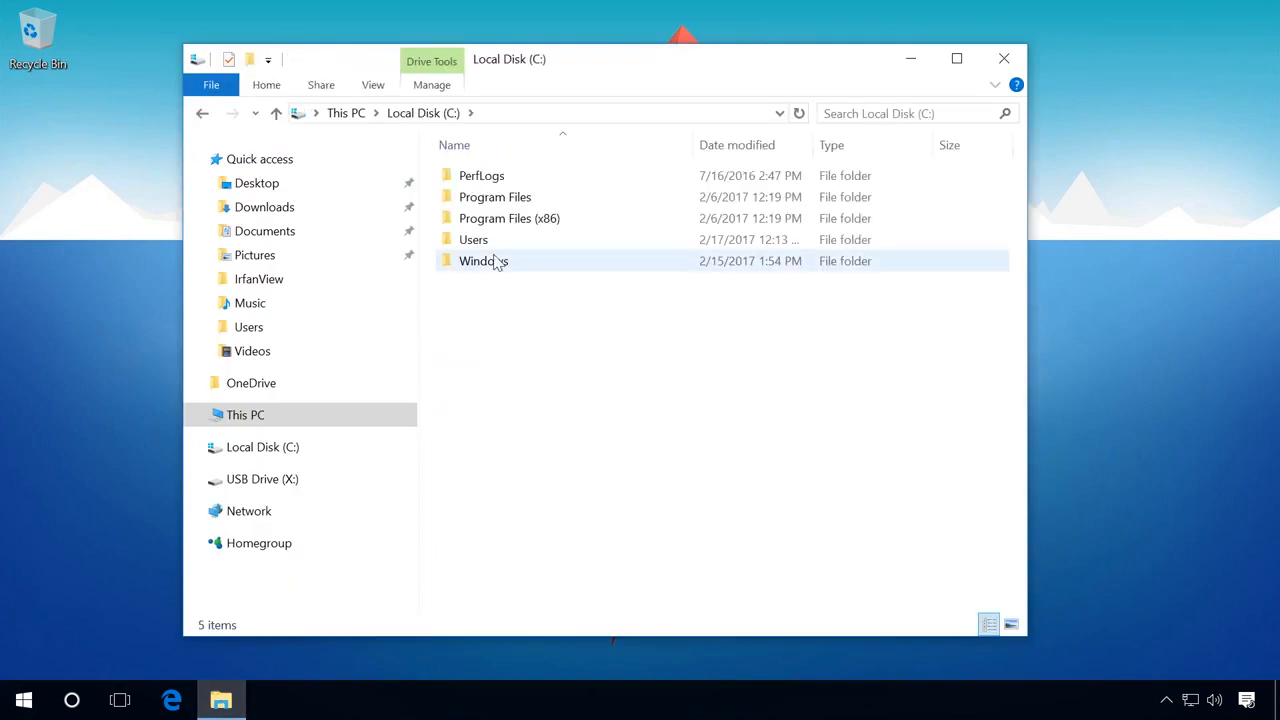
double_click(488, 248)
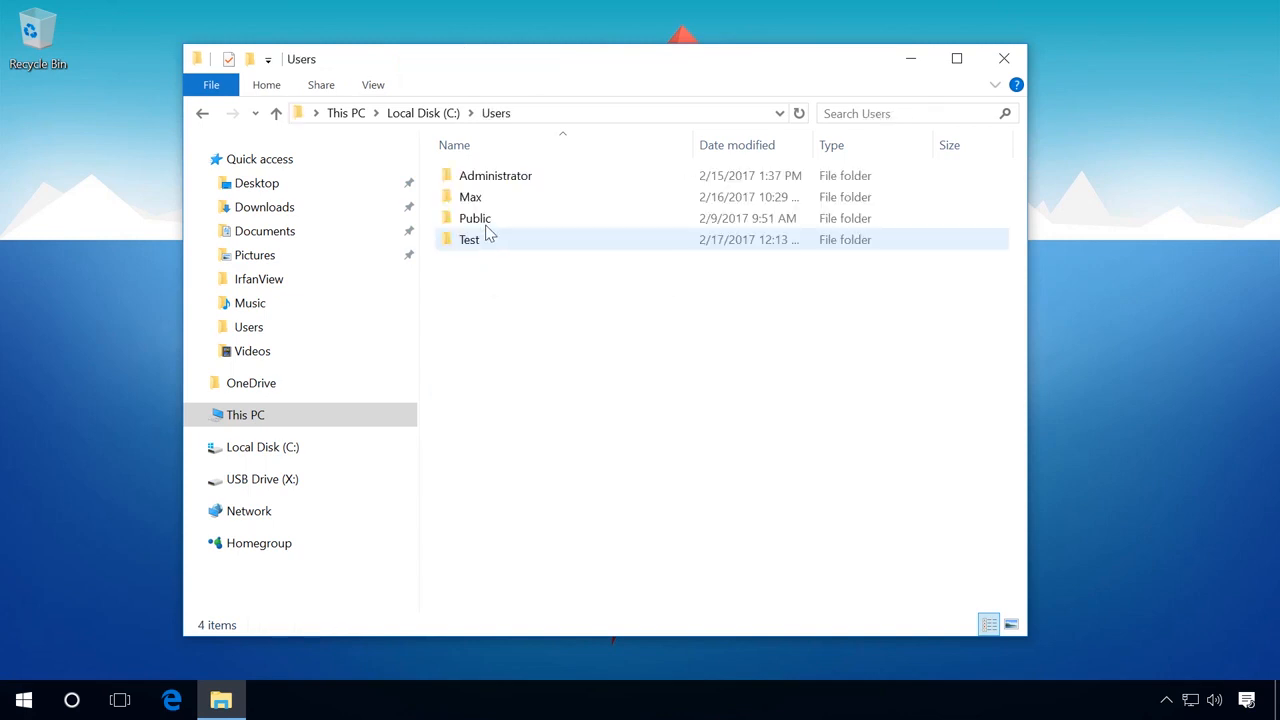
double_click(478, 242)
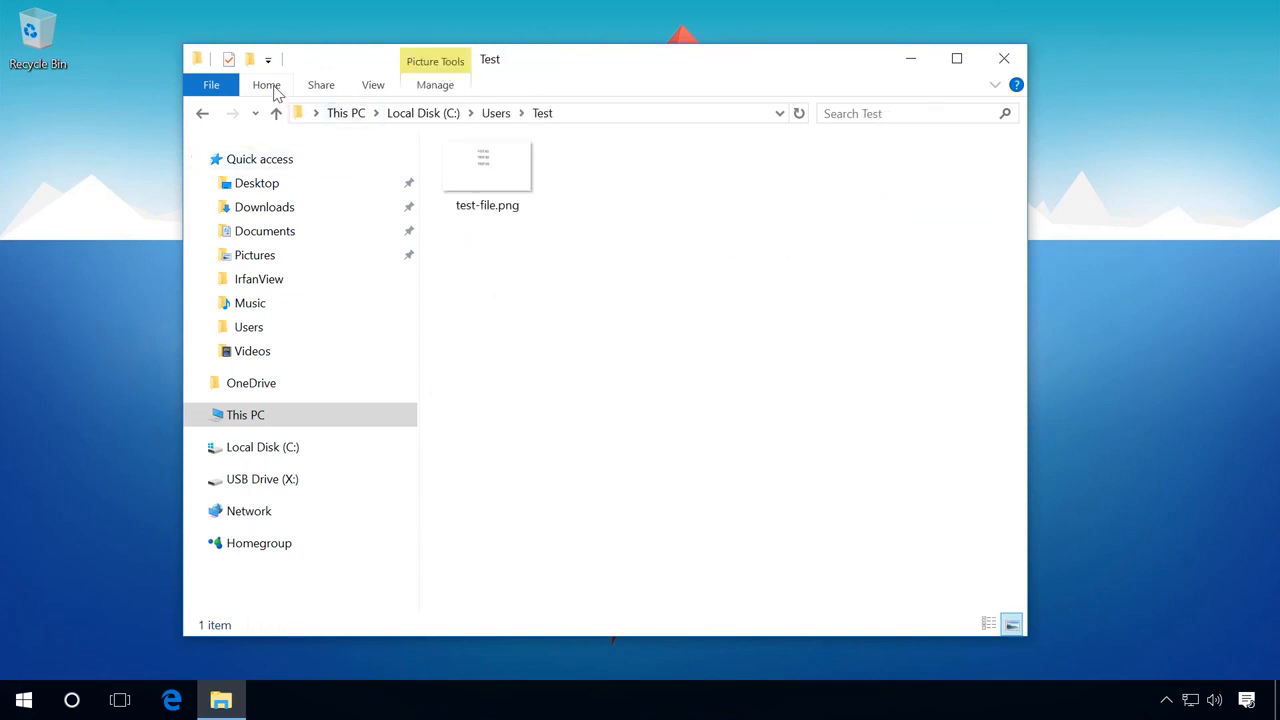
click(267, 86)
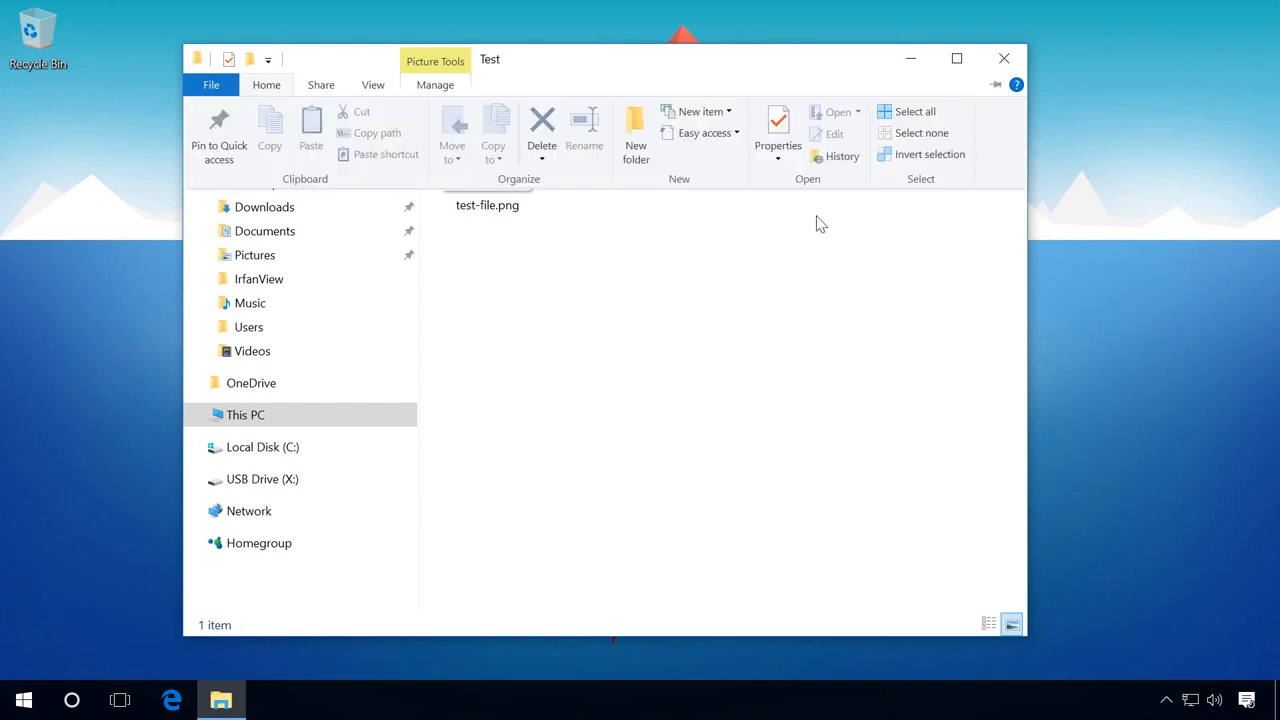
click(832, 158)
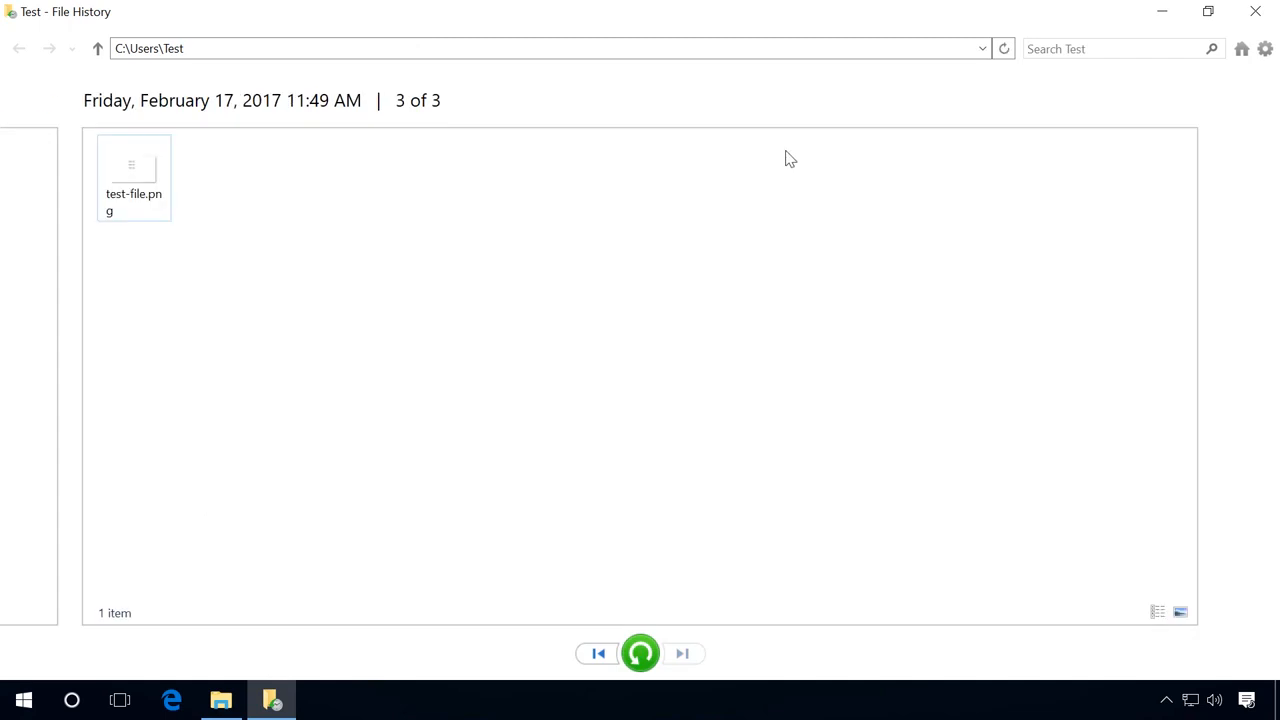
click(99, 50)
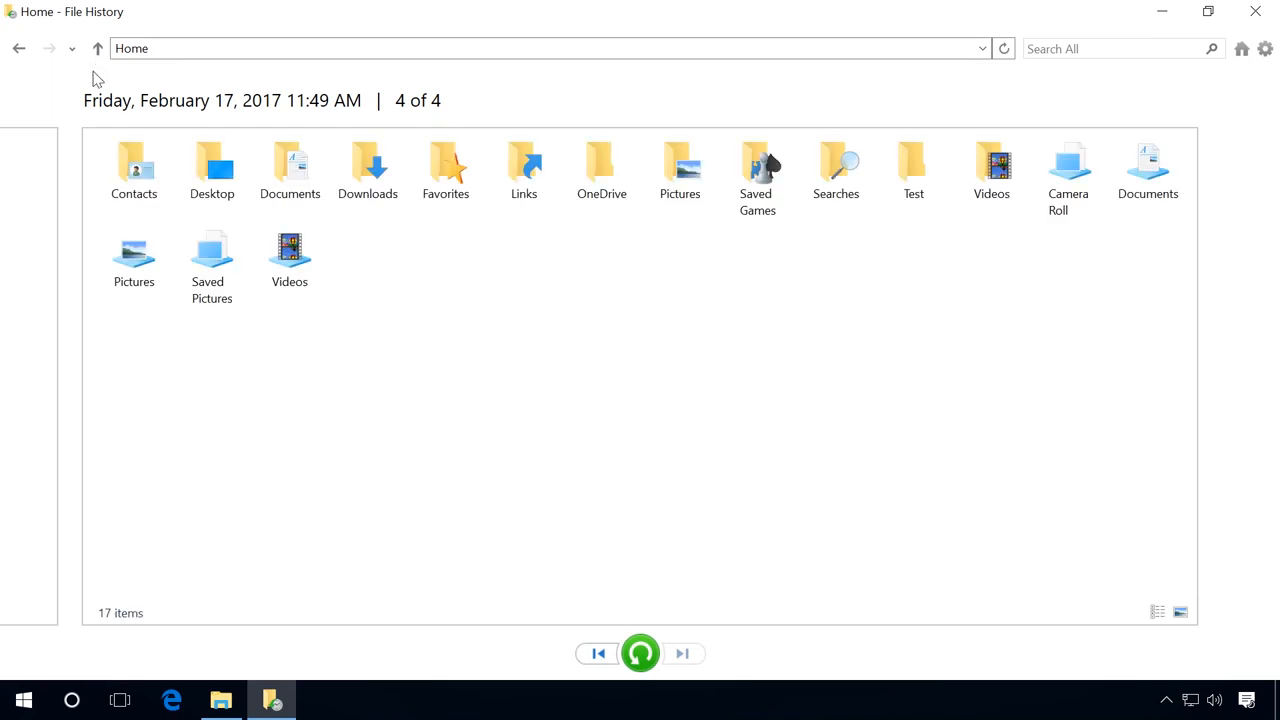